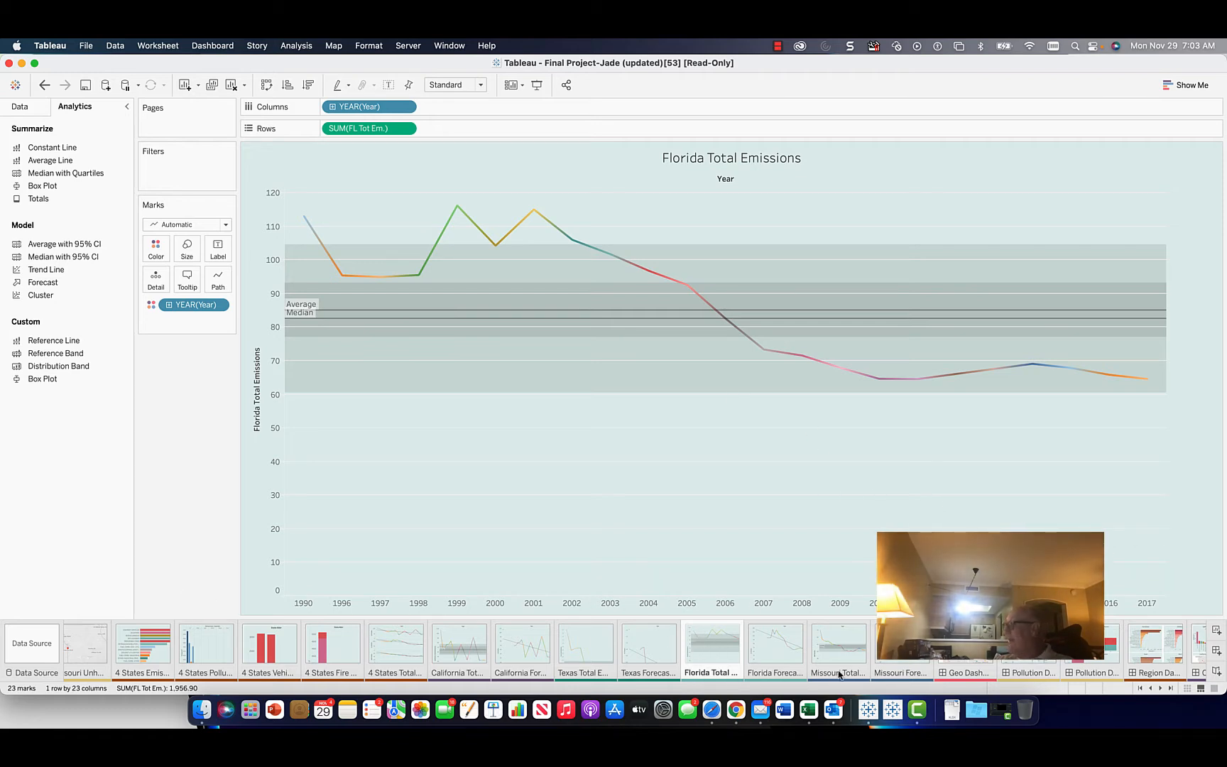
Review the 4 states emissions by year data source and the 4 States Total Emissions and 4 States Fire Pollution worksheets.
left_click(35, 673)
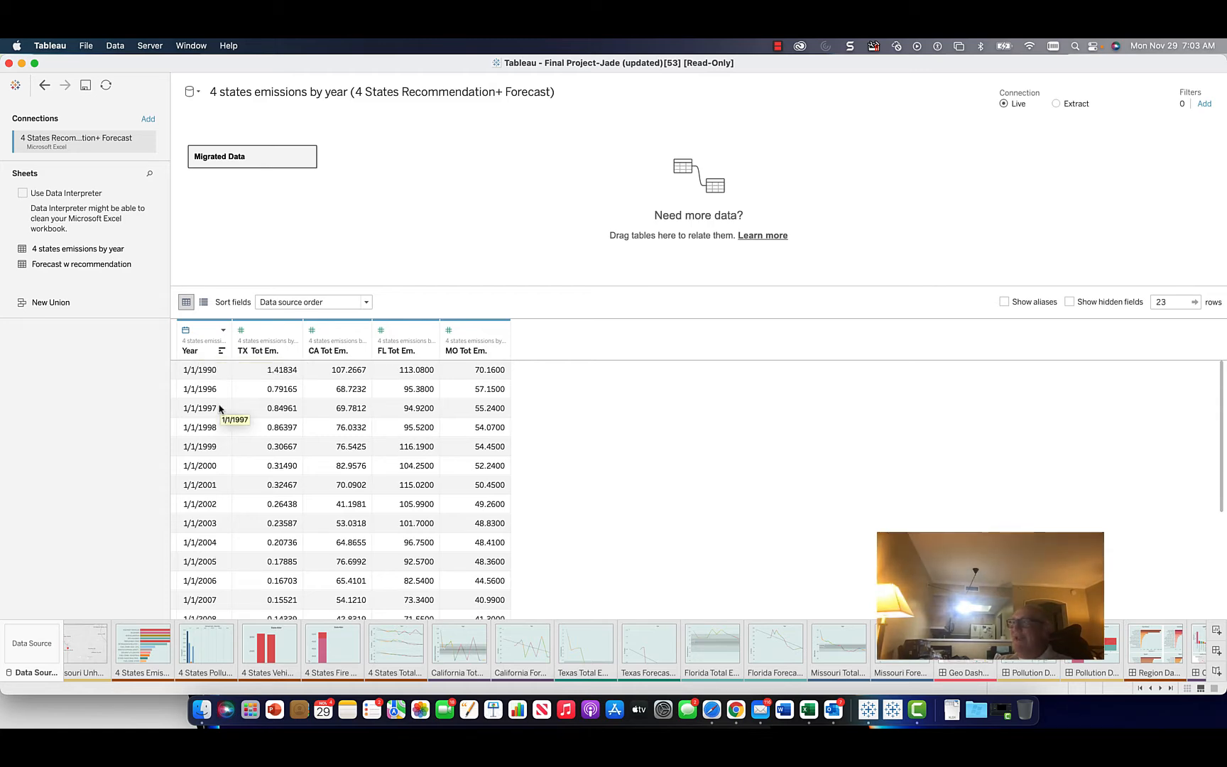
left_click(391, 649)
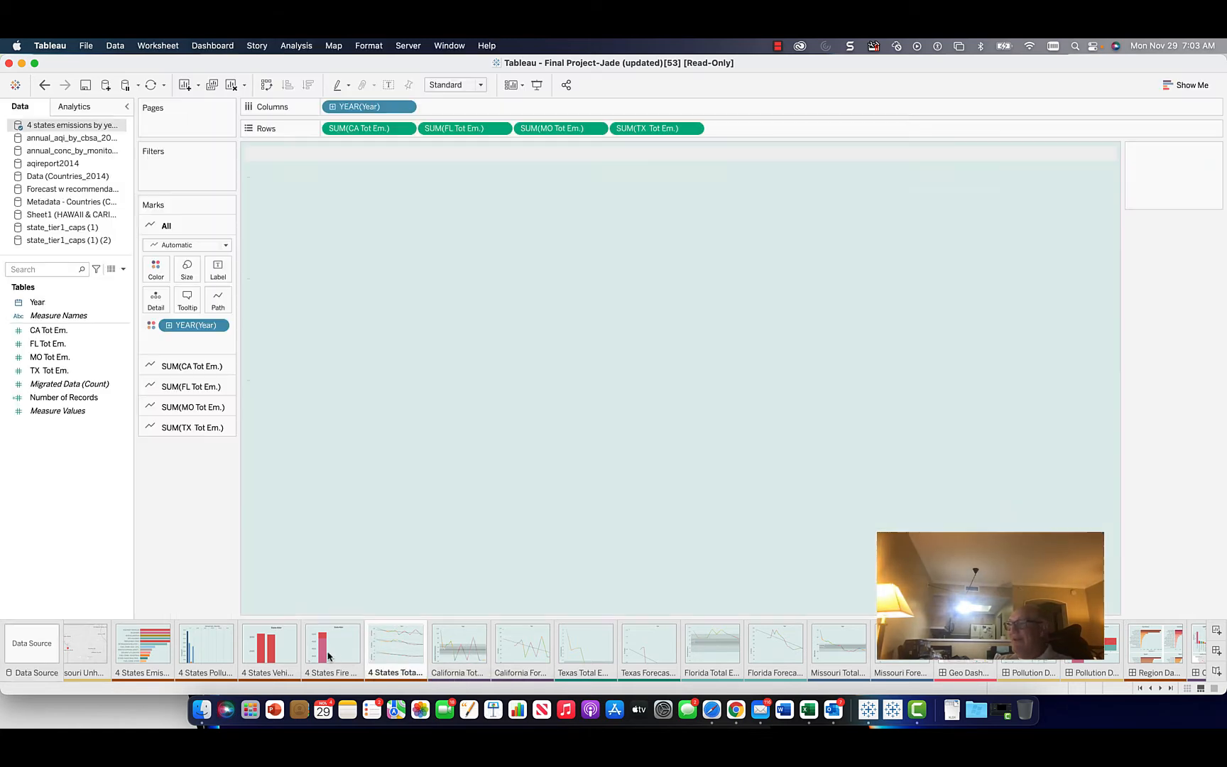
left_click(334, 650)
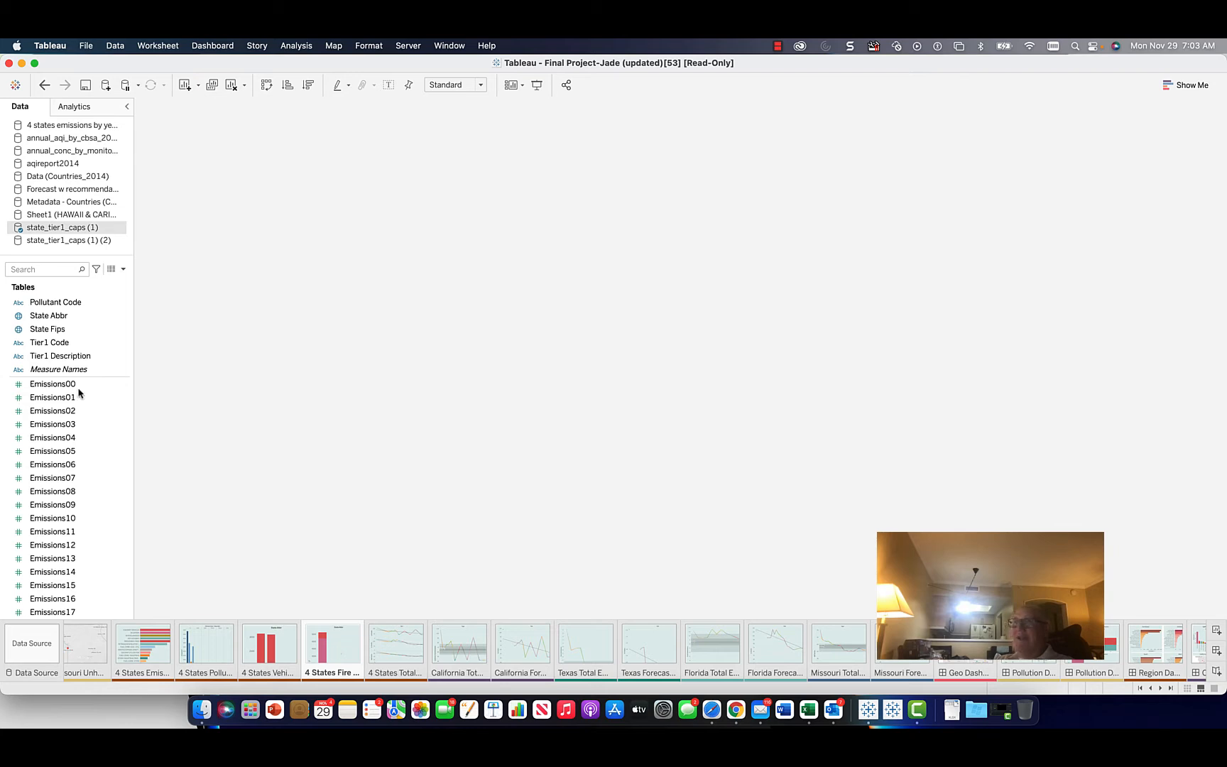
left_click(80, 478)
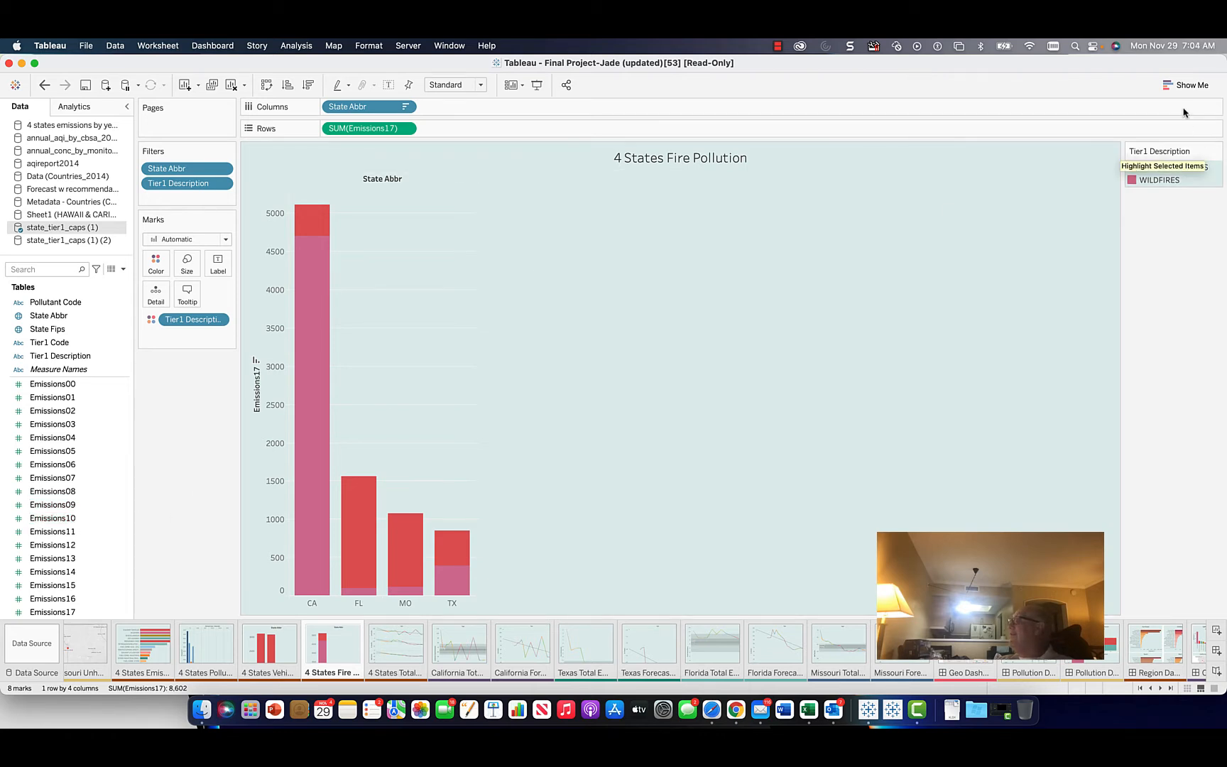
Display the Show Me chart suggestions and change the workbook's sheet strip from thumbnails to plain name tabs.
left_click(1179, 85)
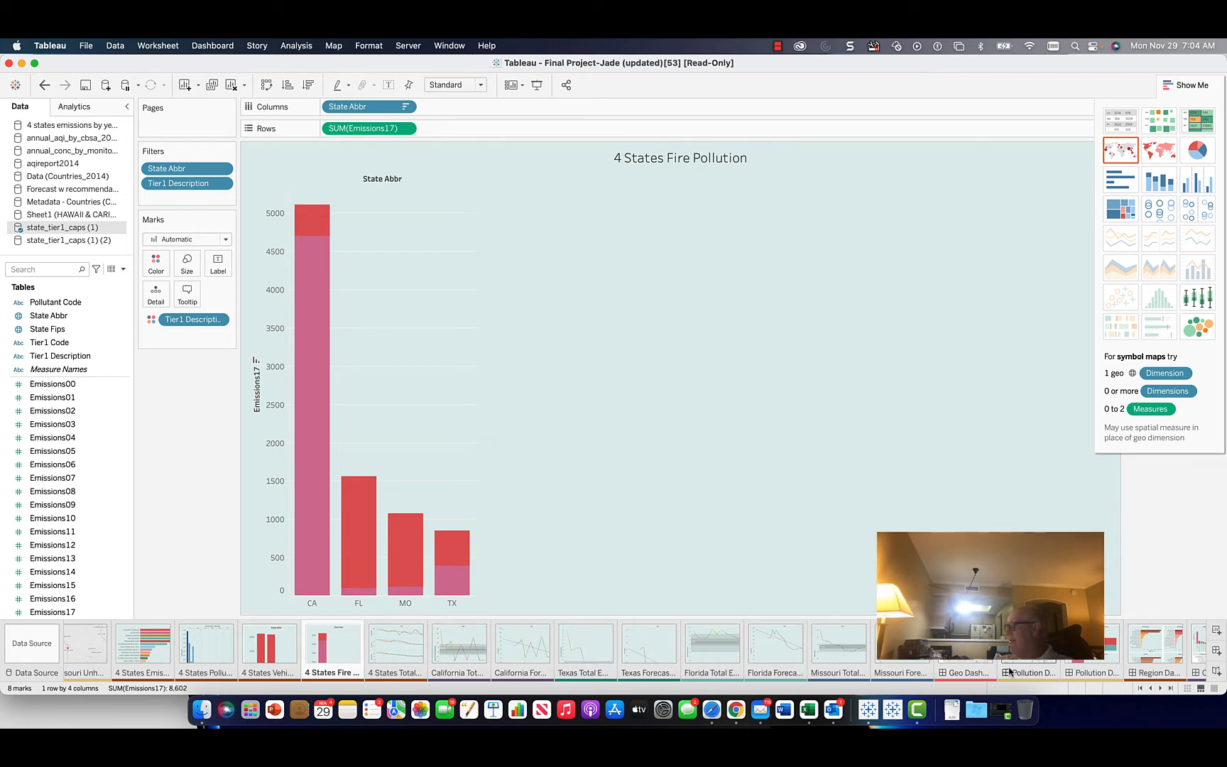
left_click(1187, 689)
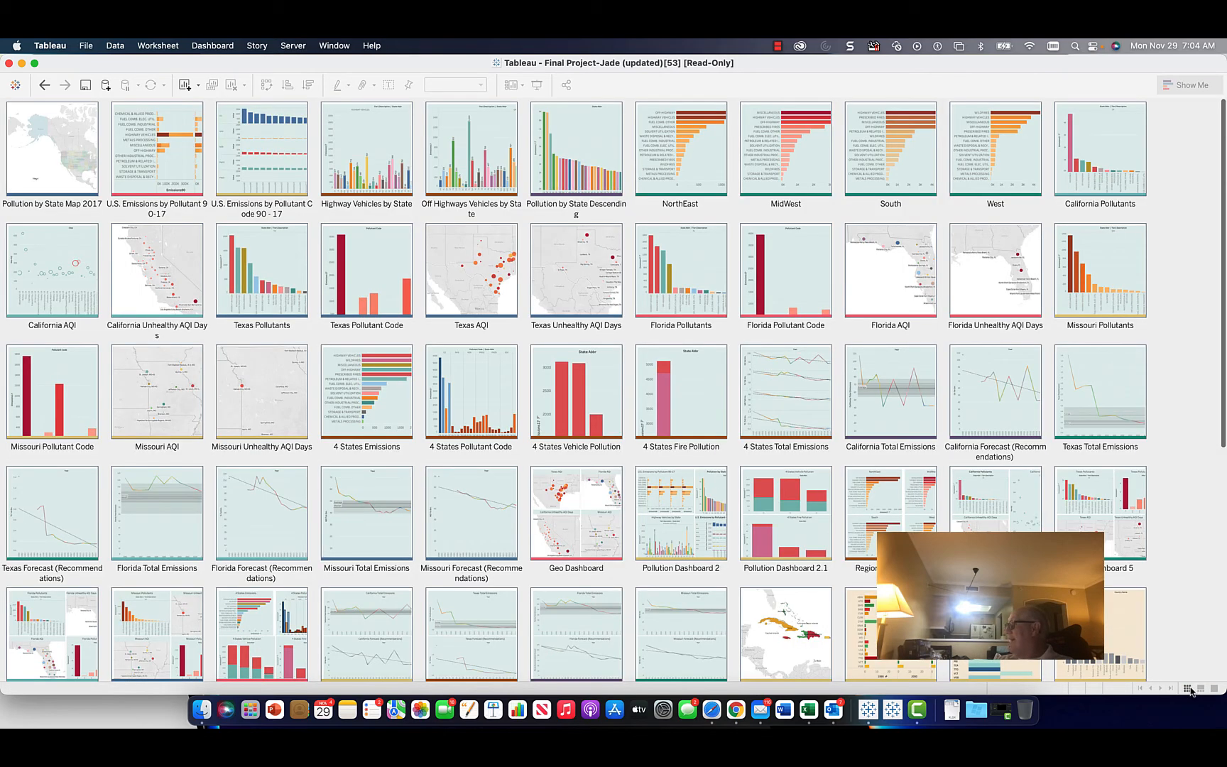
left_click(1214, 690)
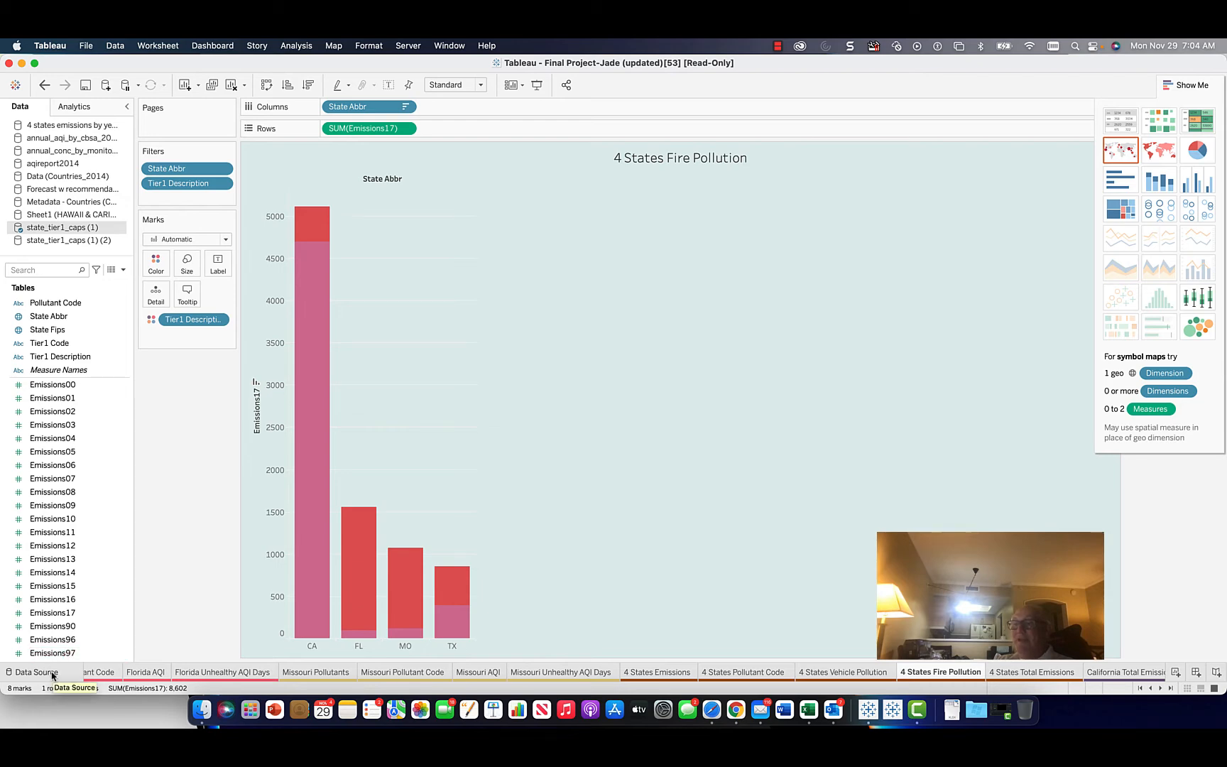
Pivot the Emissions90 through Emissions01 columns of the state_tier1_caps (1) data source.
left_click(51, 673)
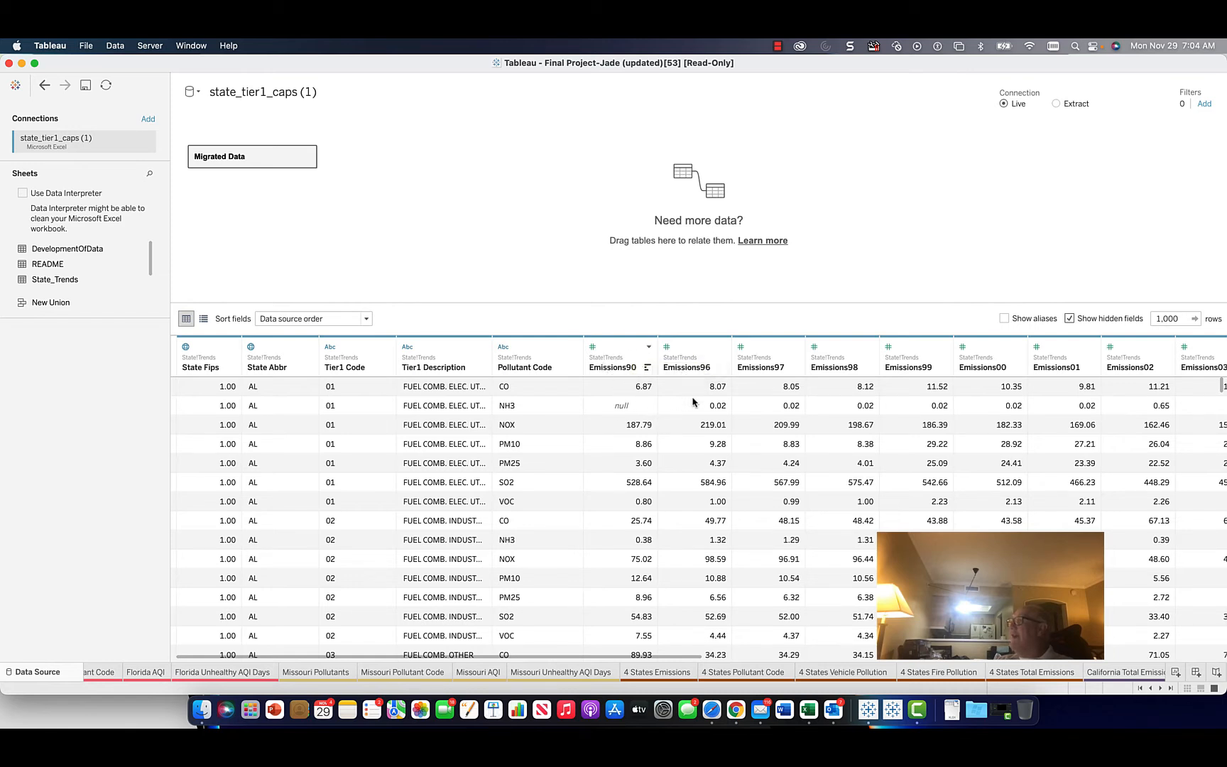
left_click(621, 360)
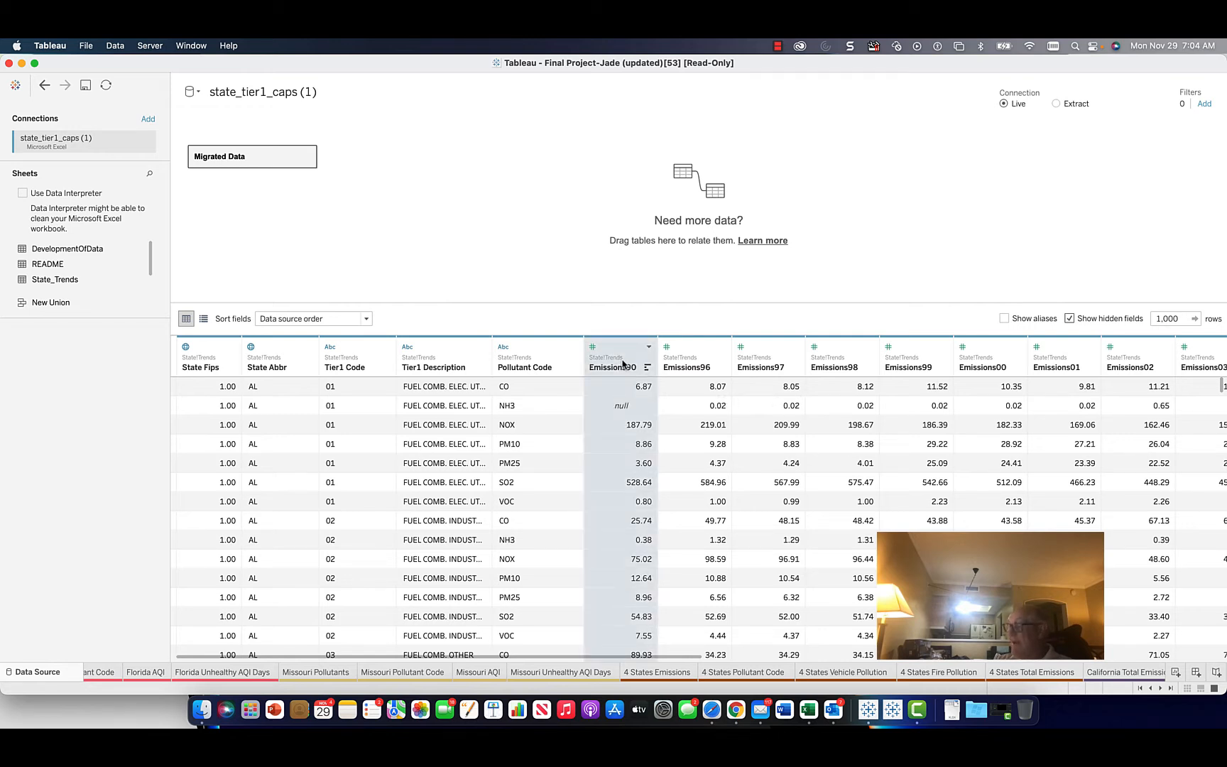
left_click(622, 360)
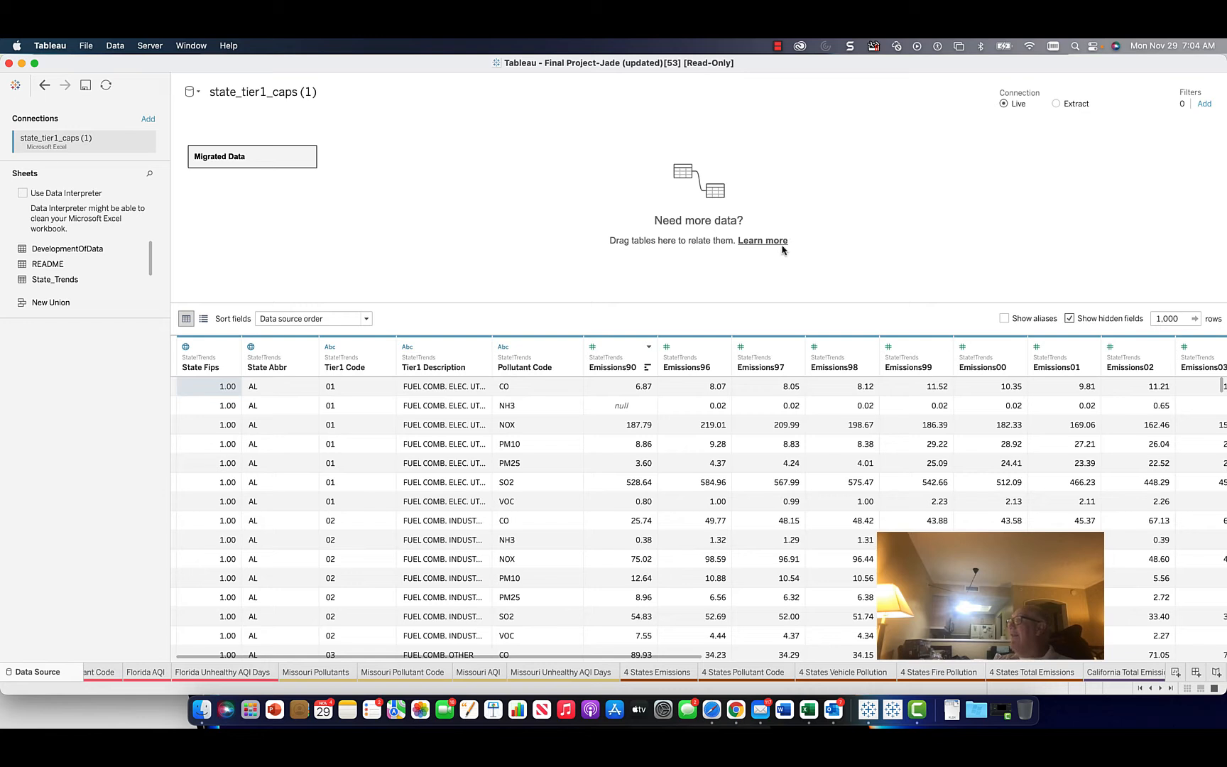
left_click(630, 353)
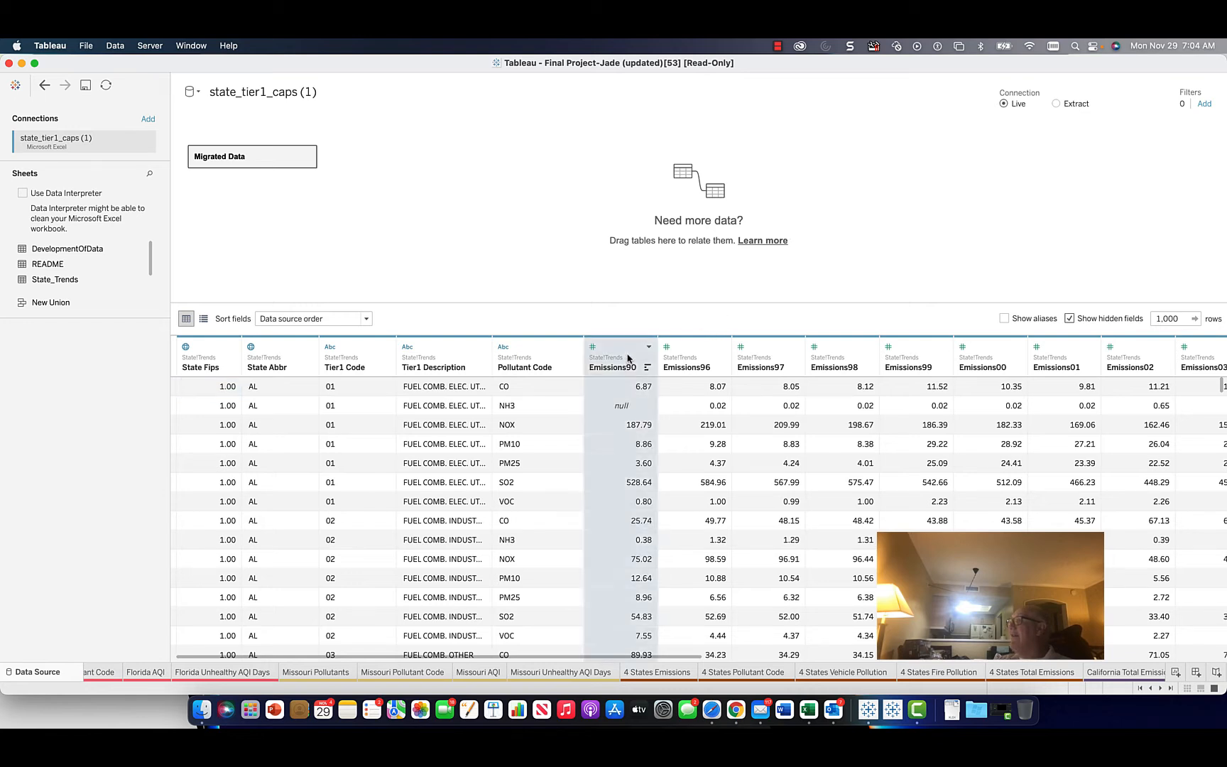
left_click(778, 355, "shift")
left_click(992, 359, "shift")
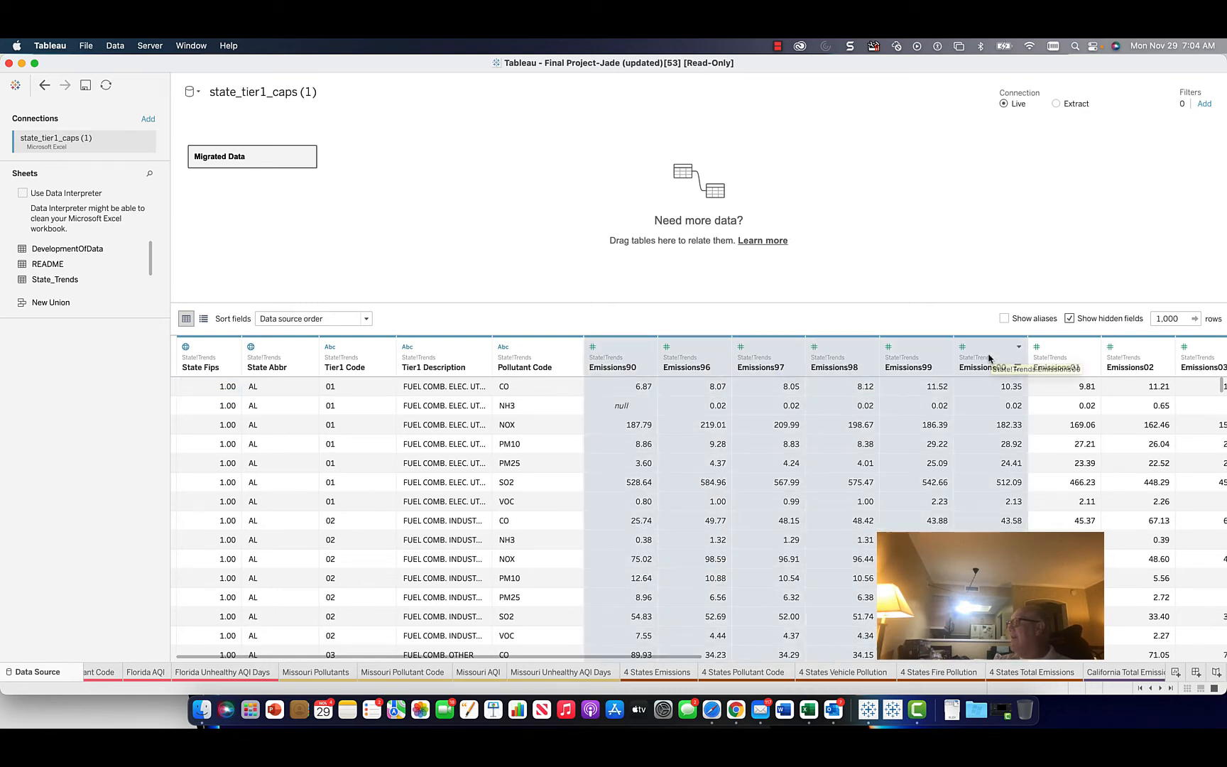
left_click(1059, 359, "shift")
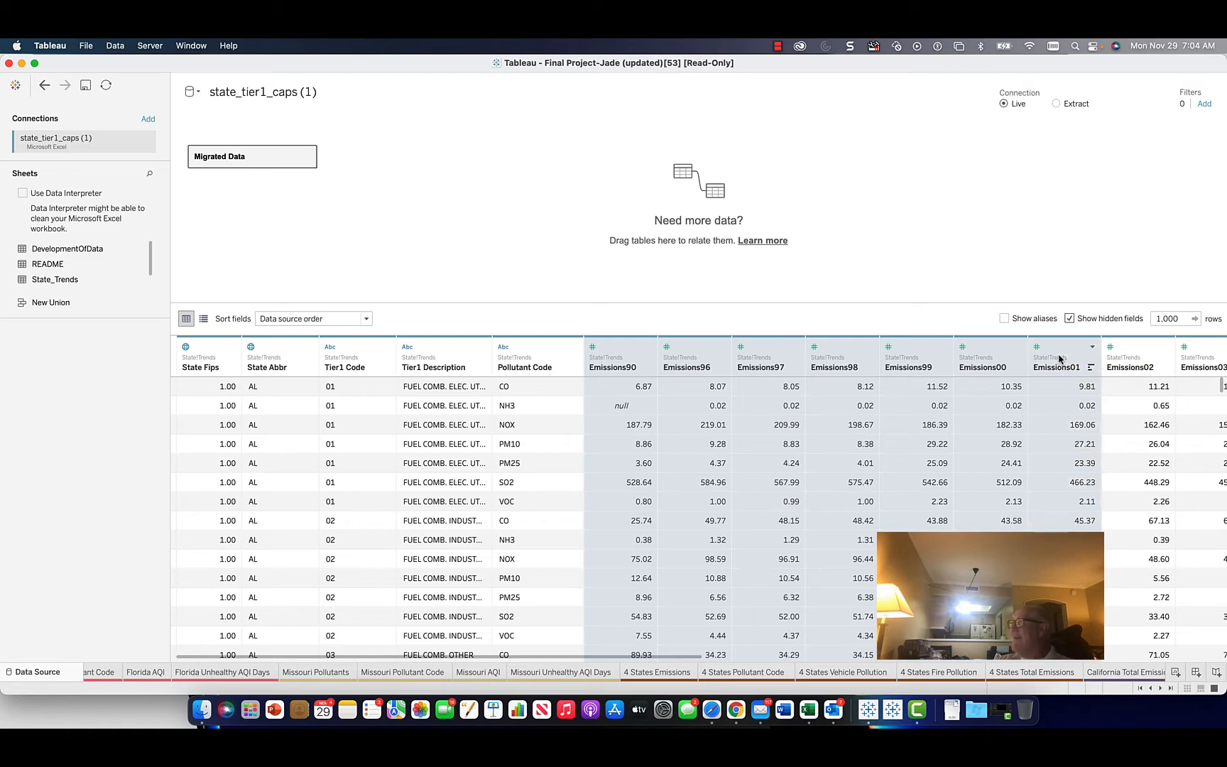
left_click(1092, 347)
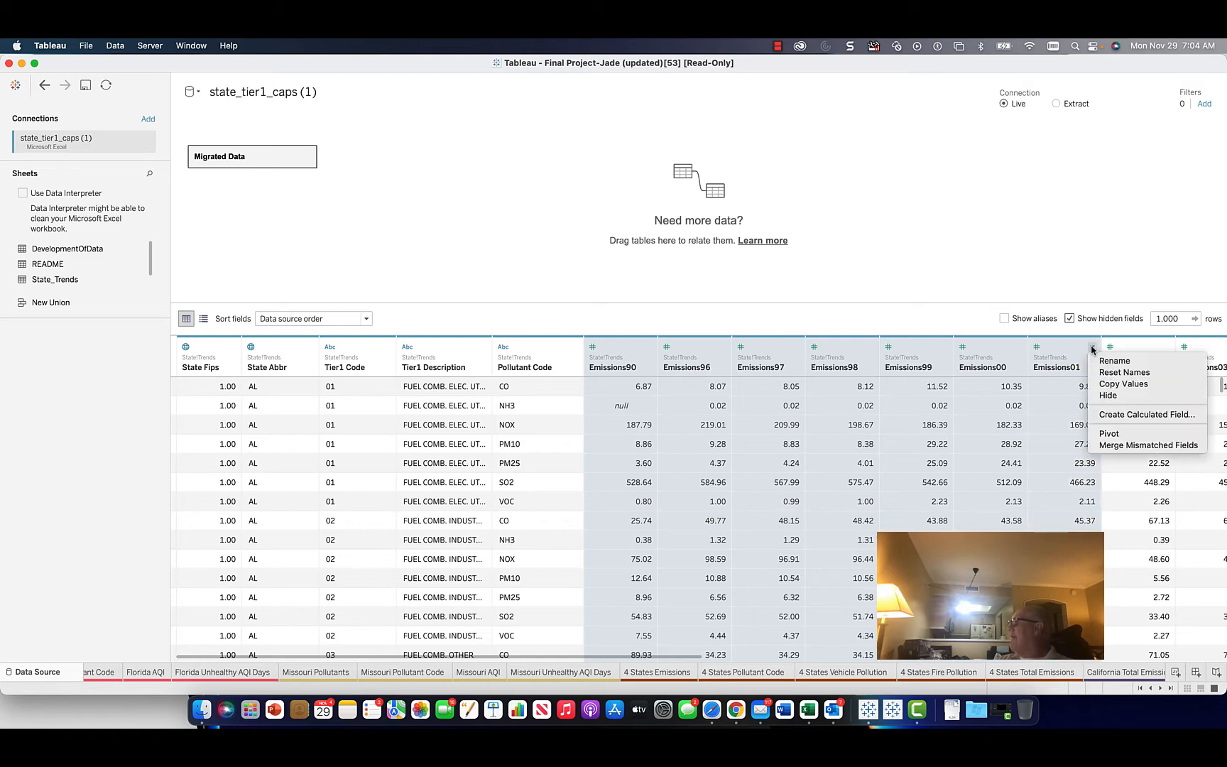
left_click(1107, 434)
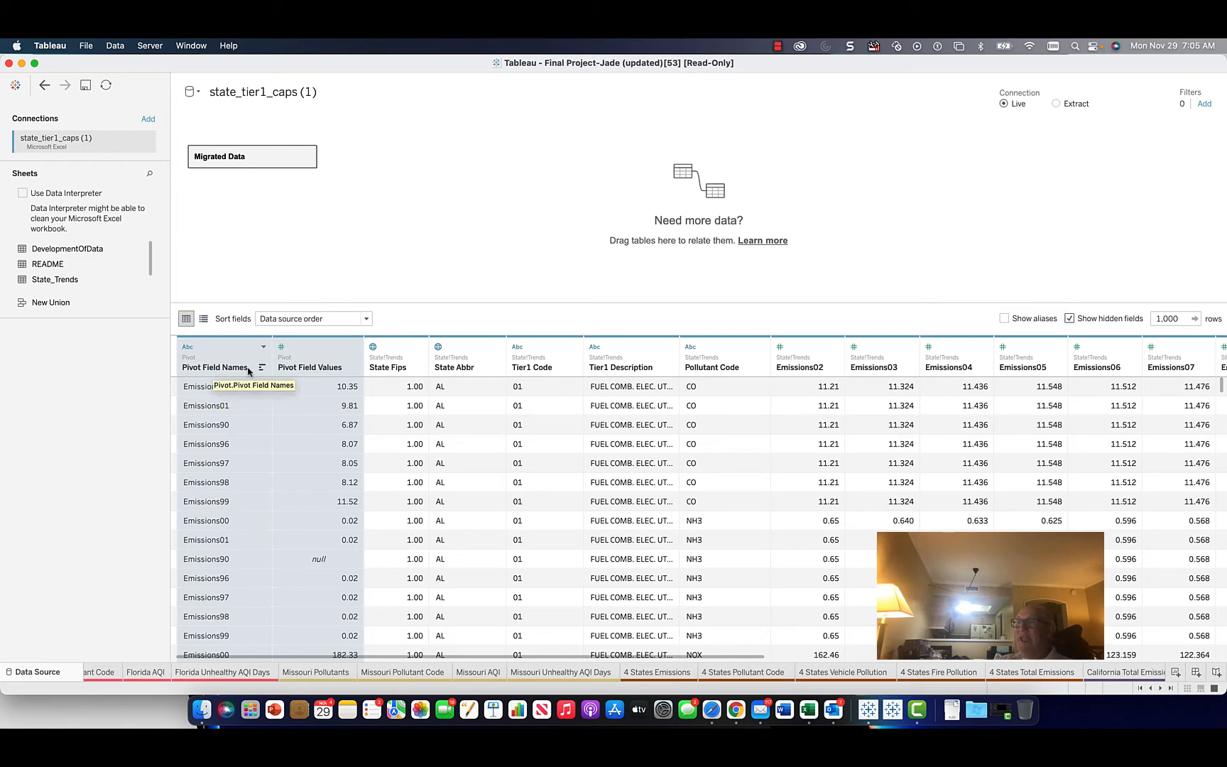
Rename the Pivot Field Names column as Year.
left_click(217, 370)
double_click(217, 368)
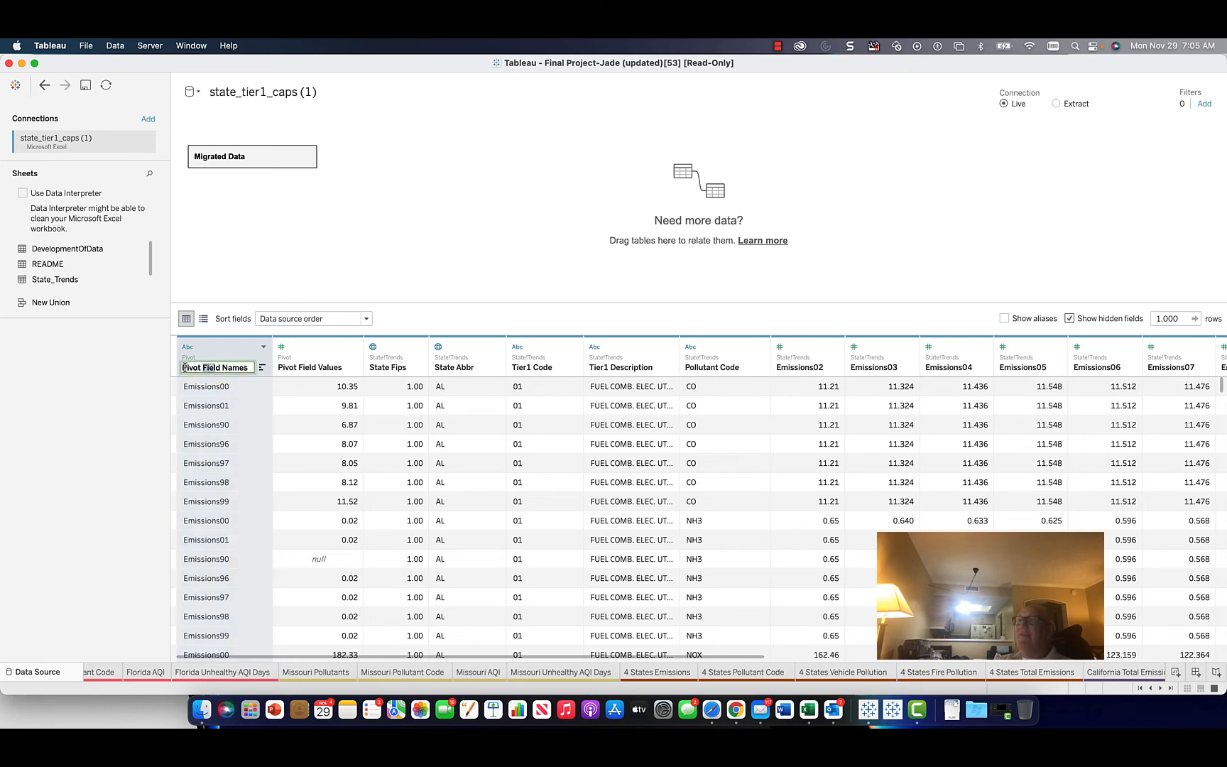
left_click_drag(184, 368, 270, 367)
type("Year")
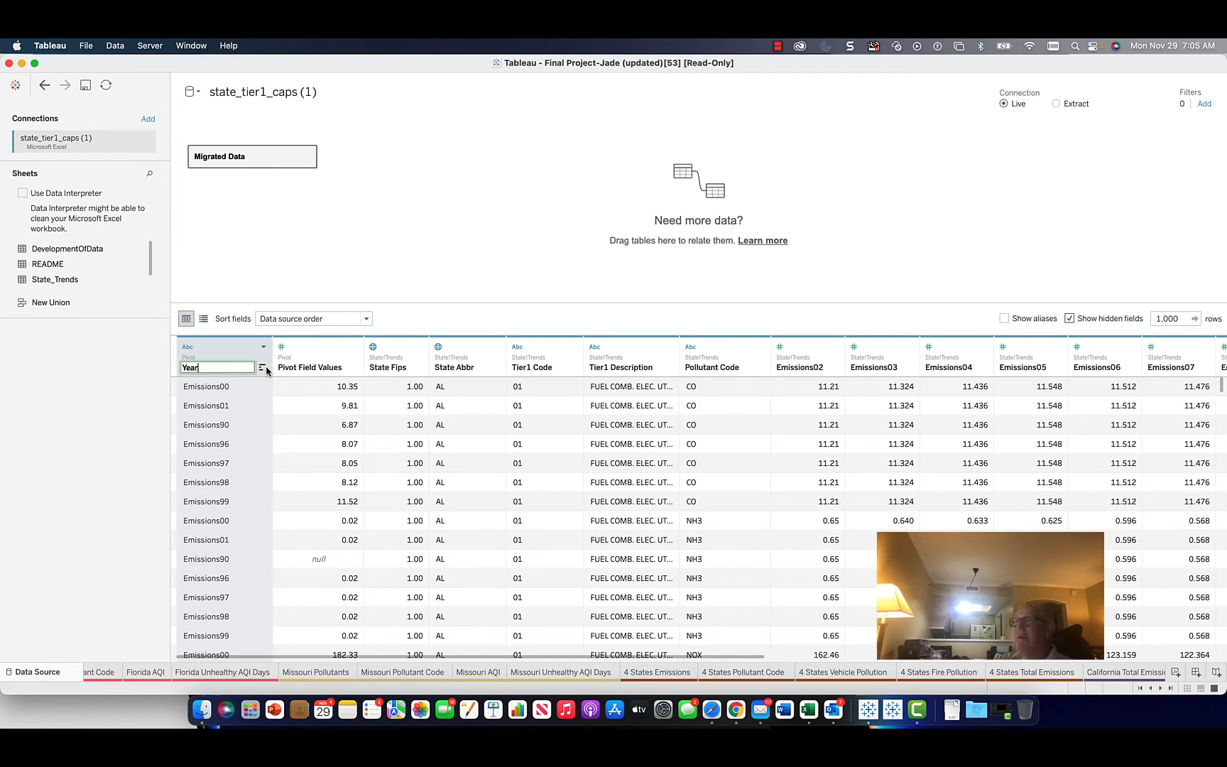
key("Return")
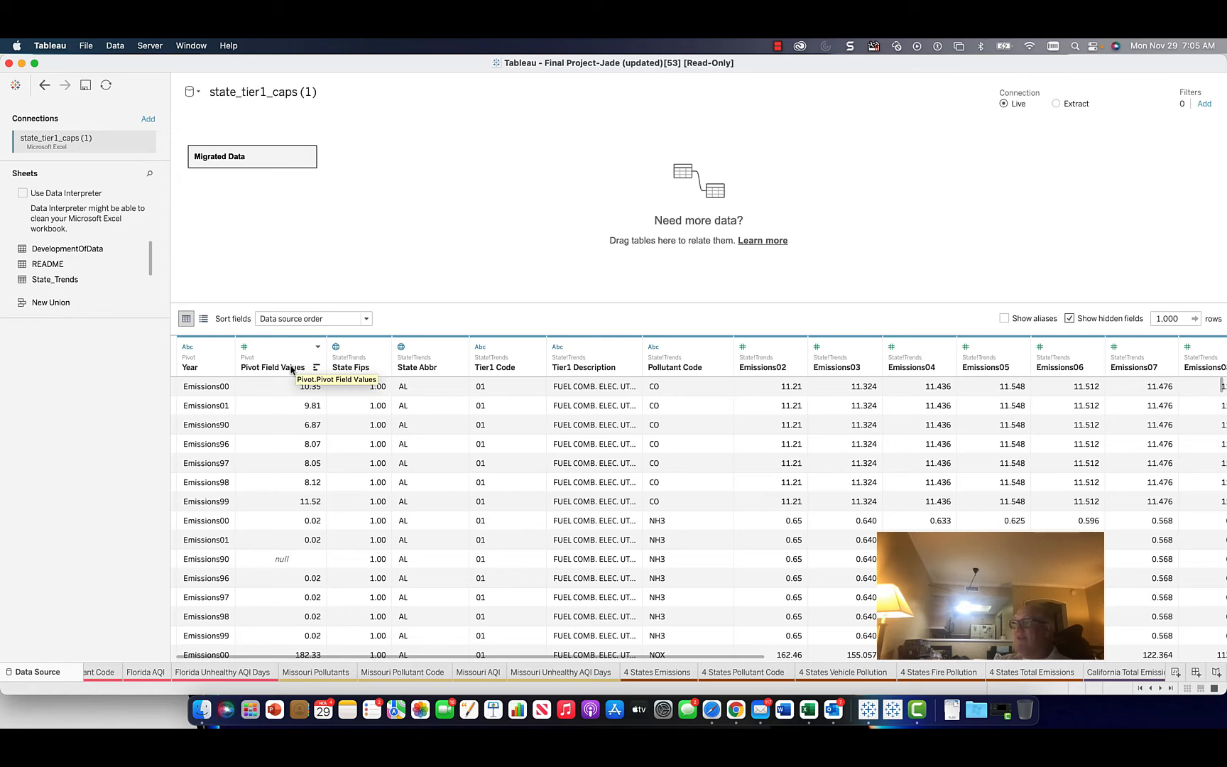
Create a new worksheet and look through the pivoted fields of state_tier1_caps (1).
left_click(1175, 671)
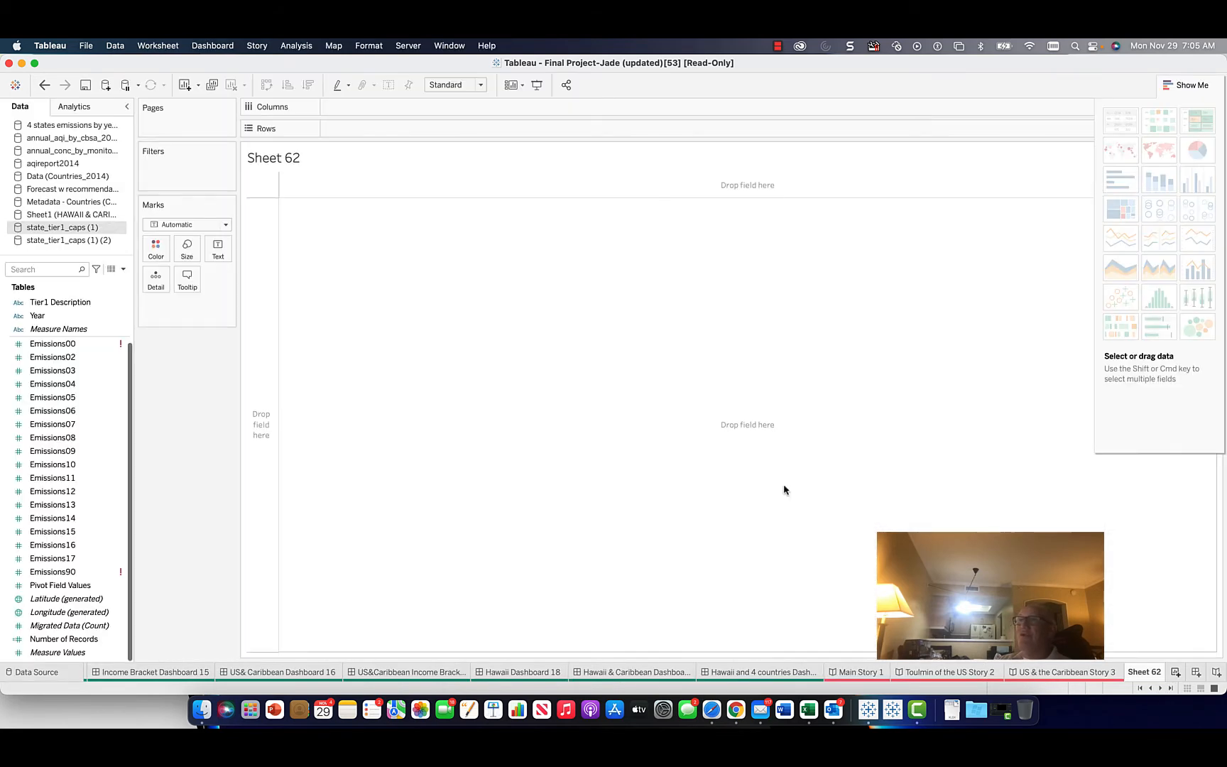
left_click(122, 413)
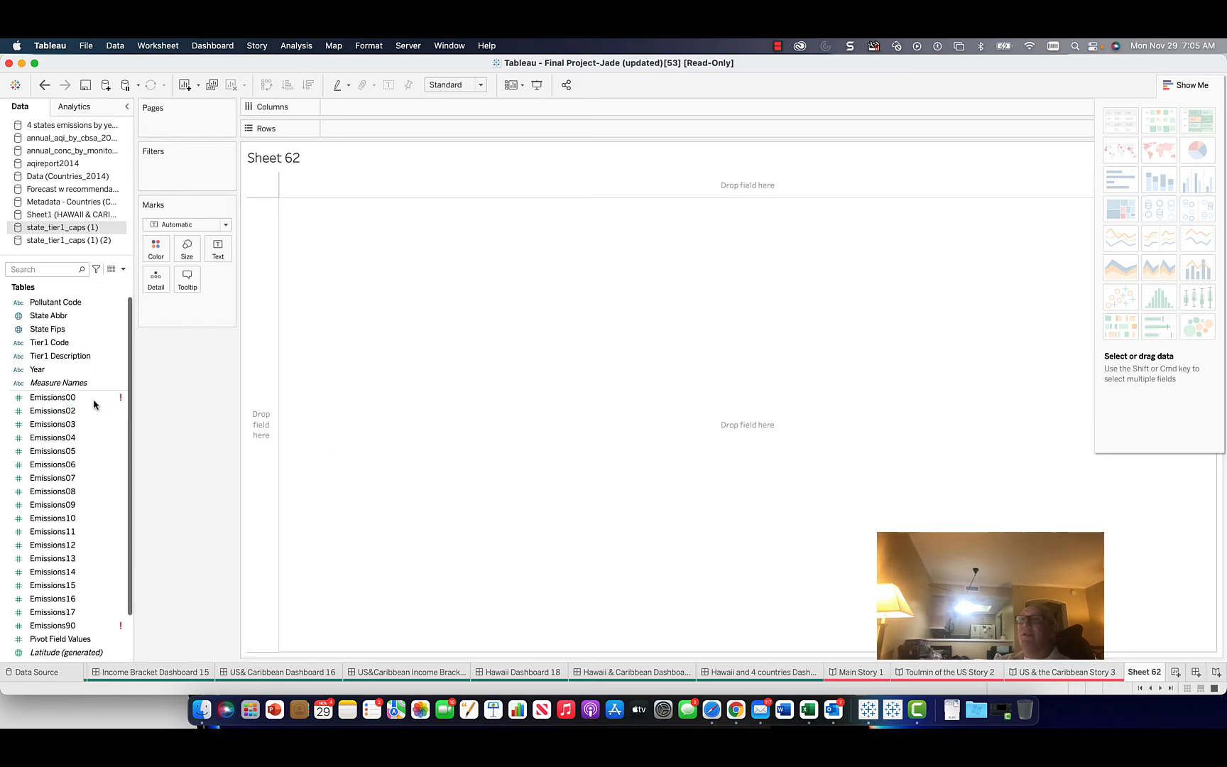
left_click(98, 401)
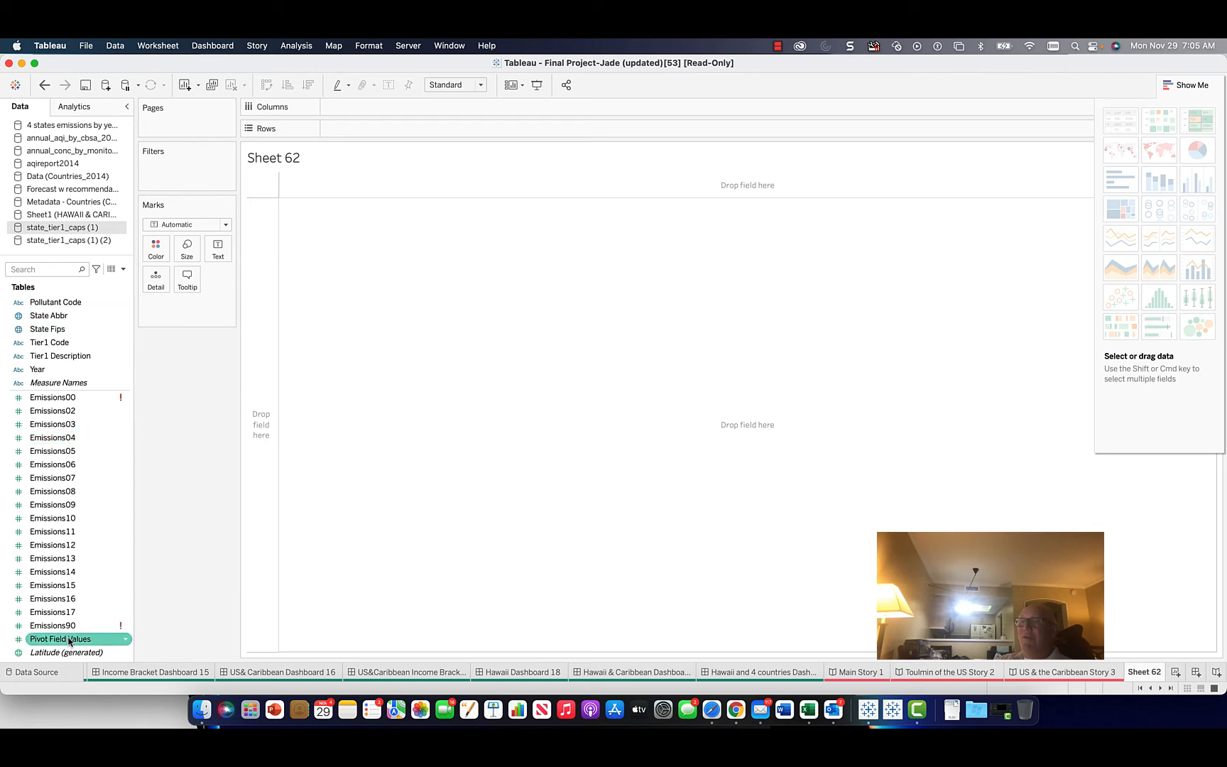
scroll(72, 510, "down", 2)
scroll(74, 513, "up", 2)
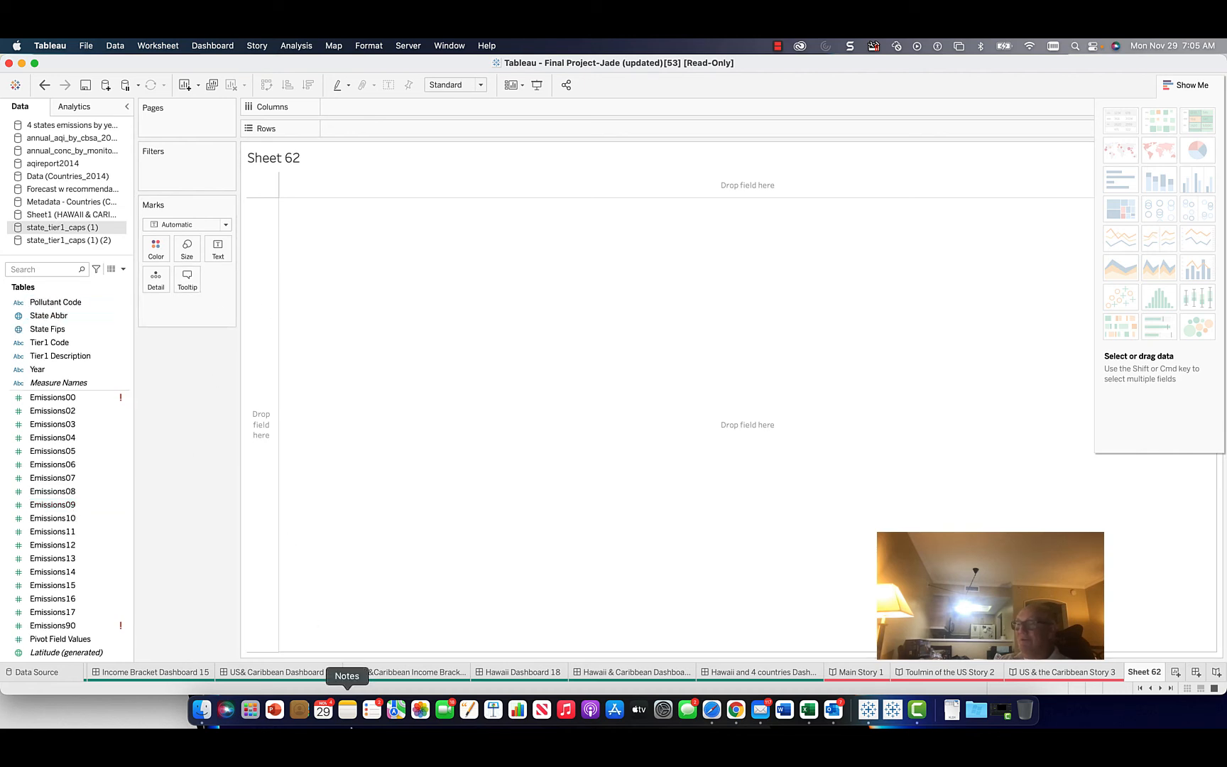
Change the data type of the Year column in the data source to Date.
left_click(36, 672)
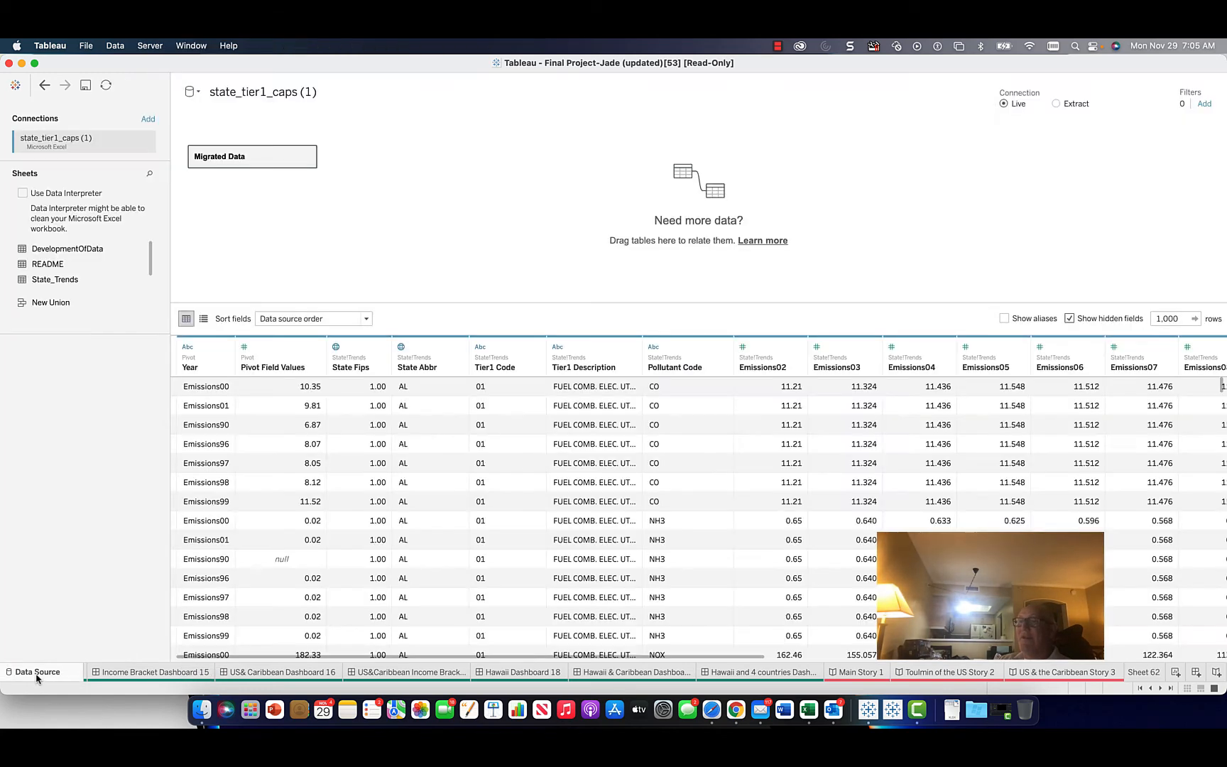
left_click(187, 347)
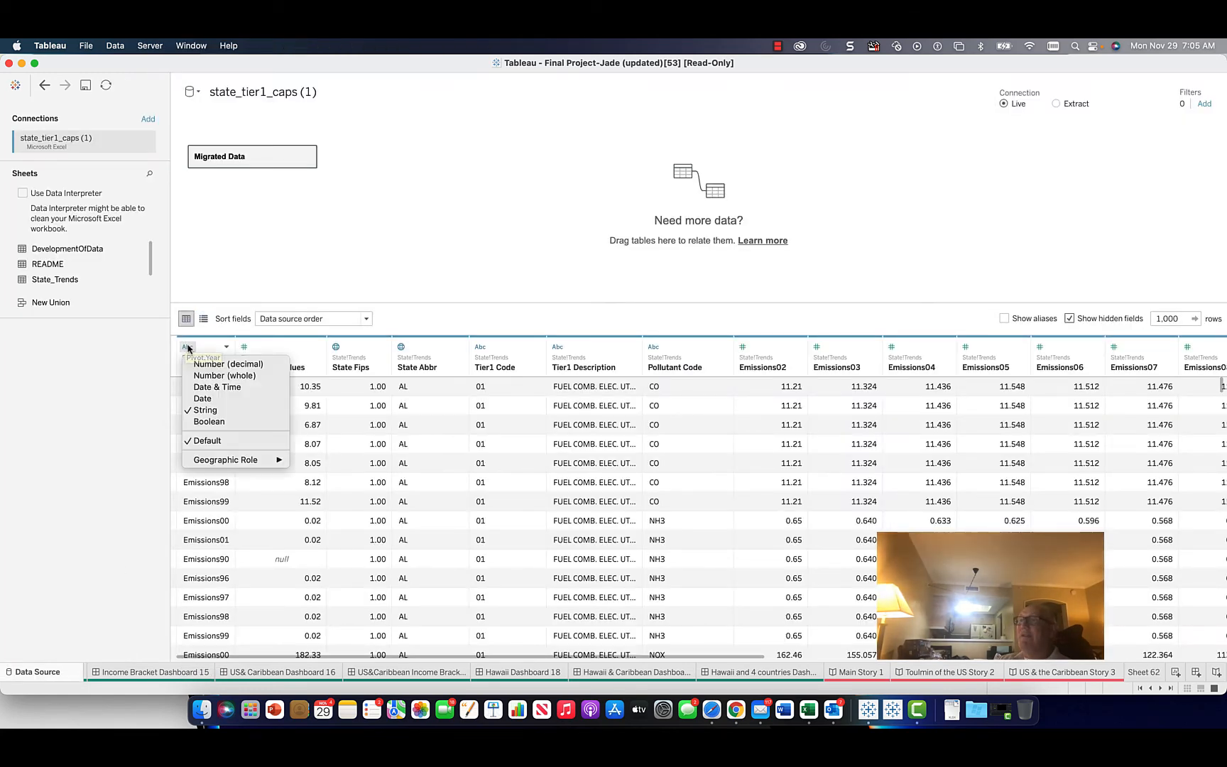
left_click(218, 398)
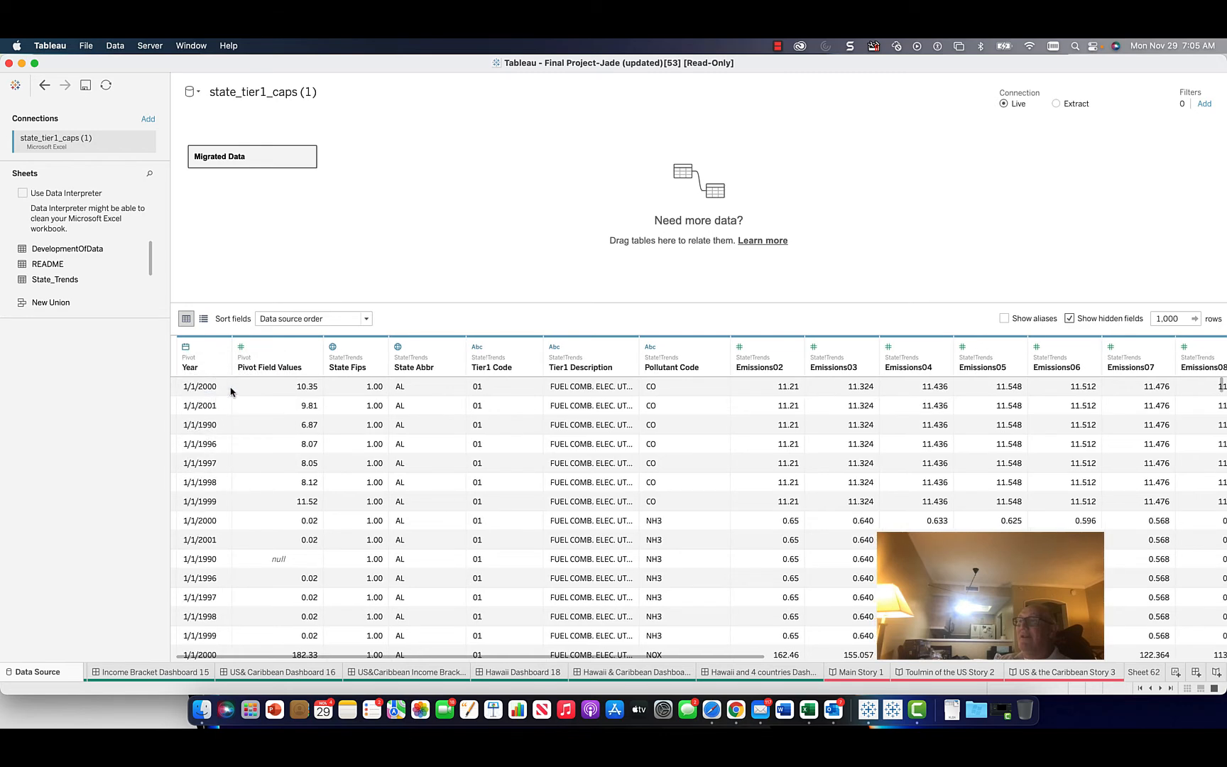
Plot Pivot Field Values by Year on Sheet 62 as a continuous line chart.
left_click(1144, 671)
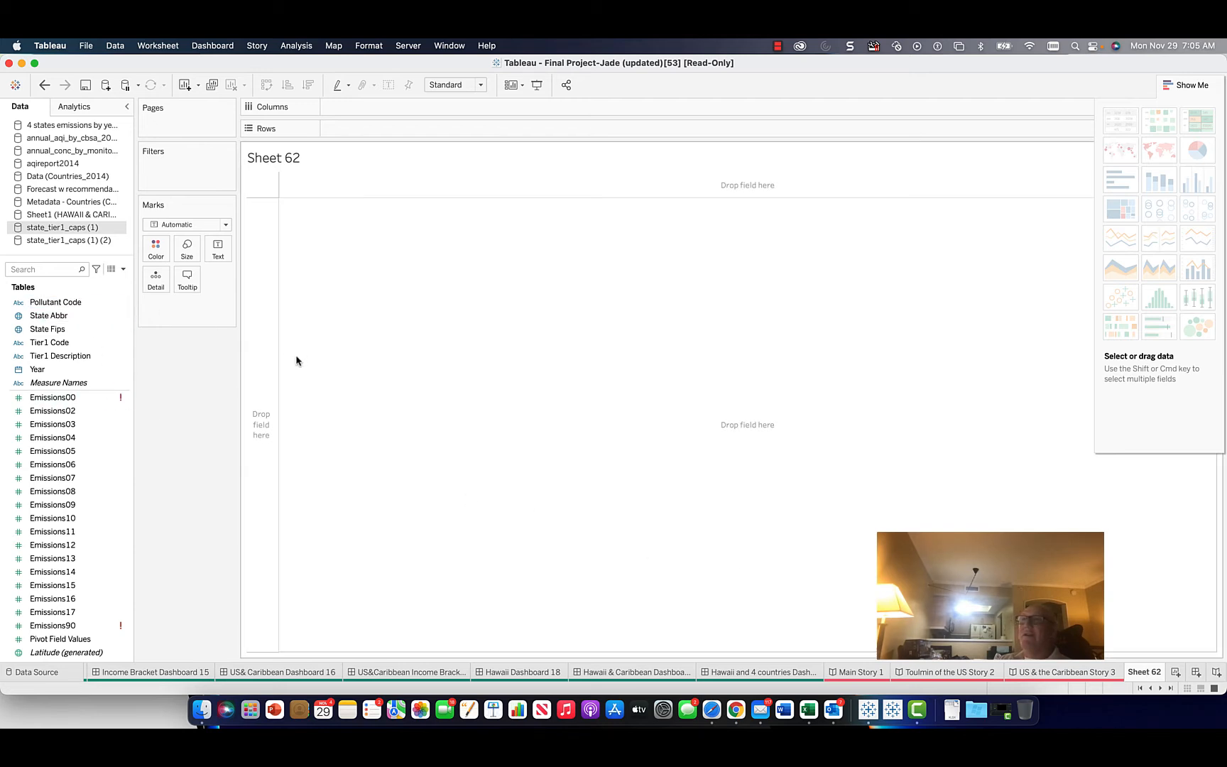
left_click(76, 478)
left_click(32, 370)
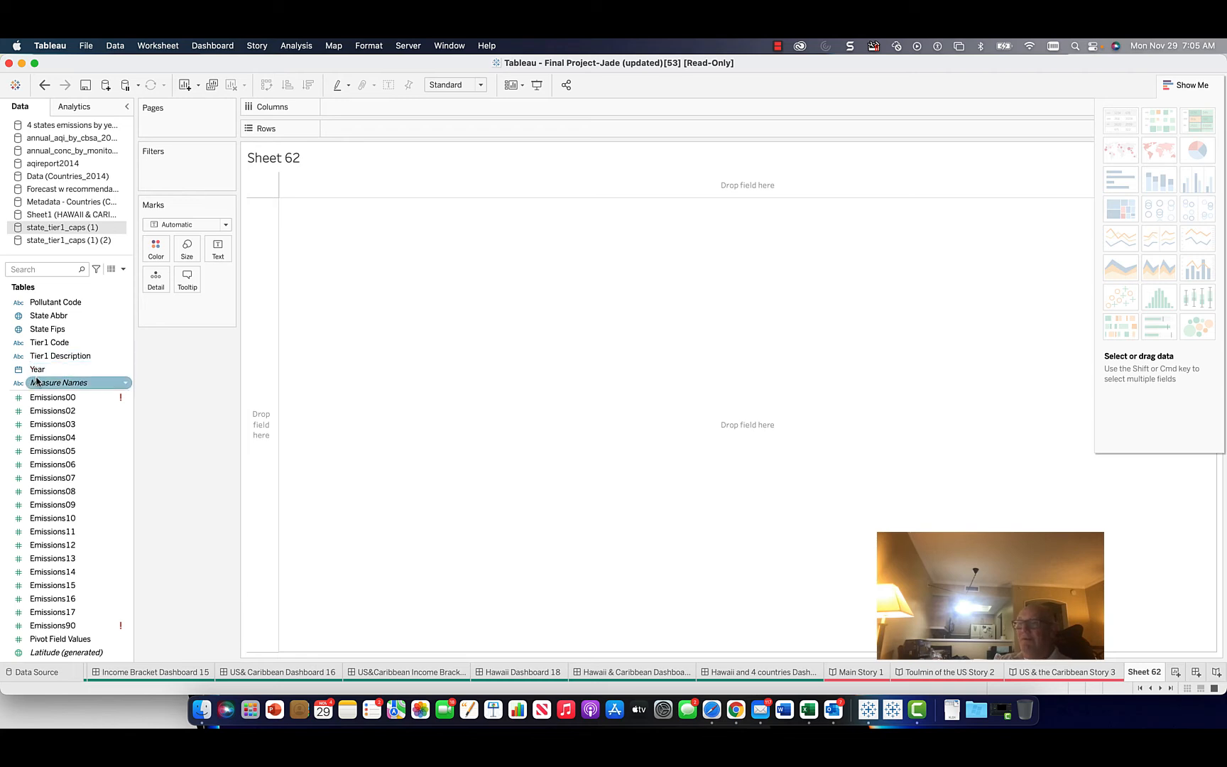
left_click_drag(33, 373, 348, 110)
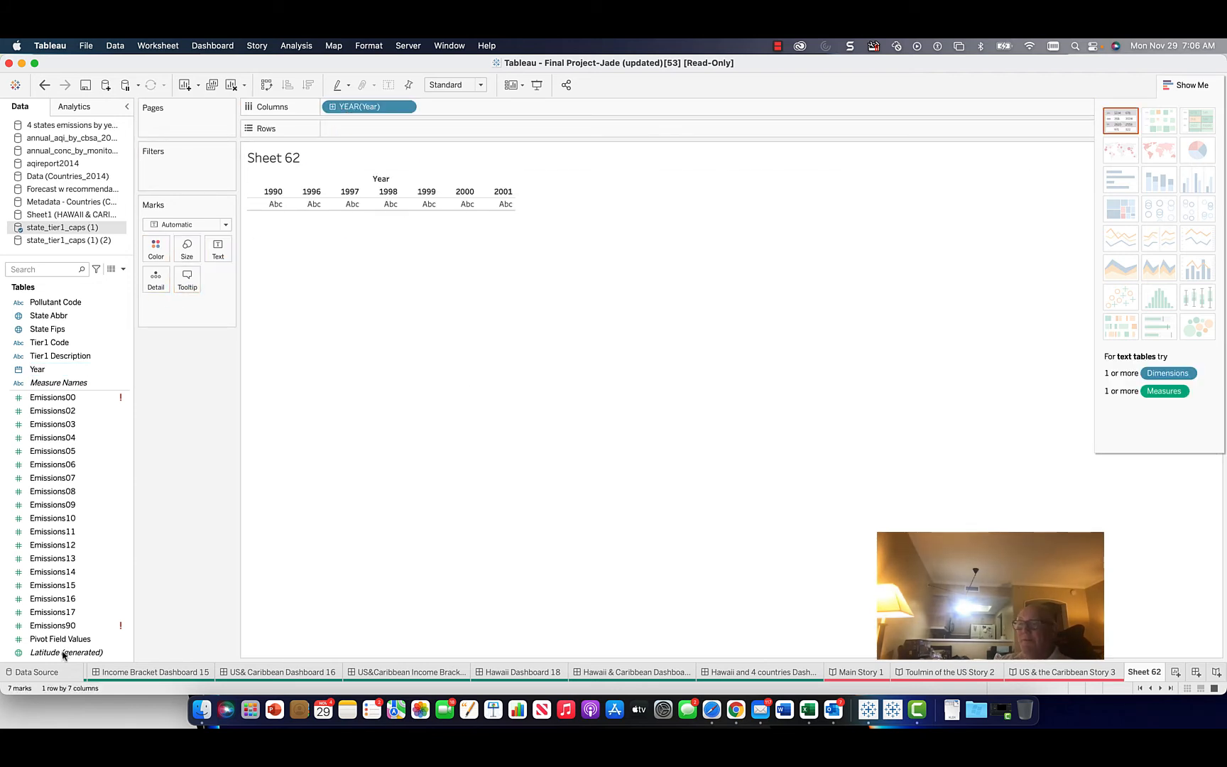
left_click_drag(60, 639, 360, 206)
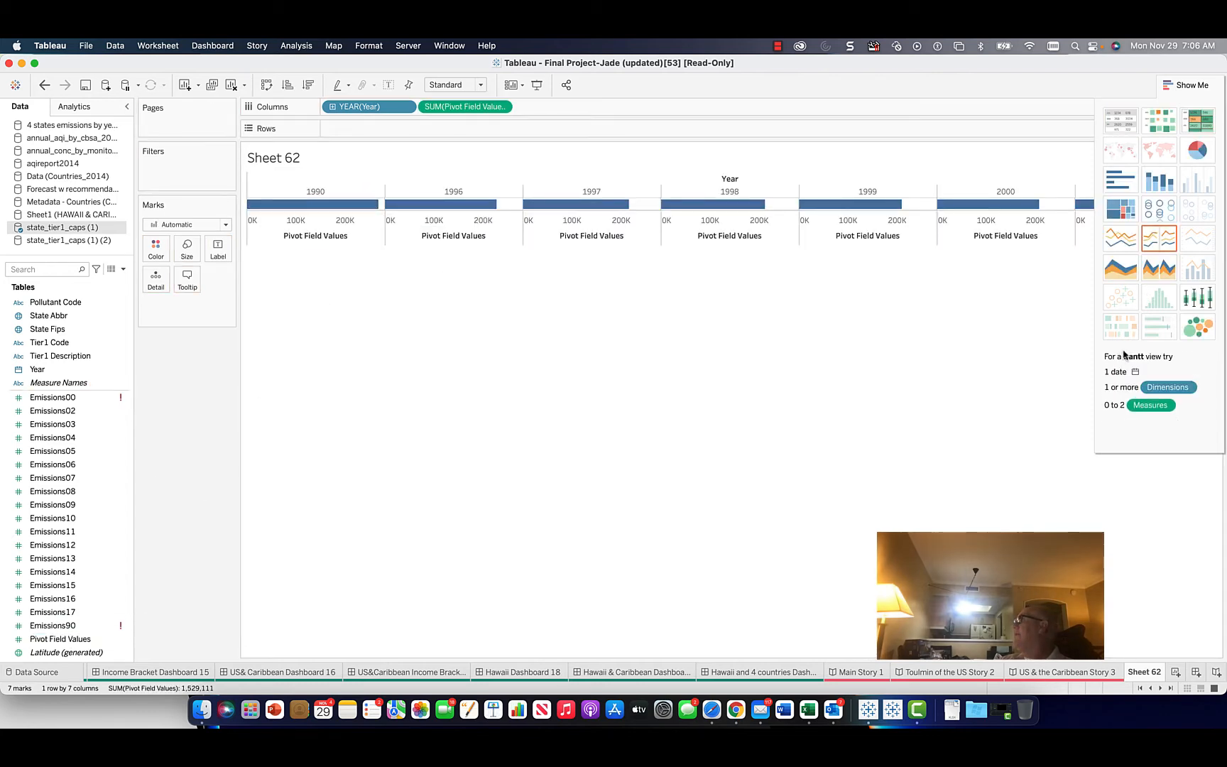
left_click(1125, 238)
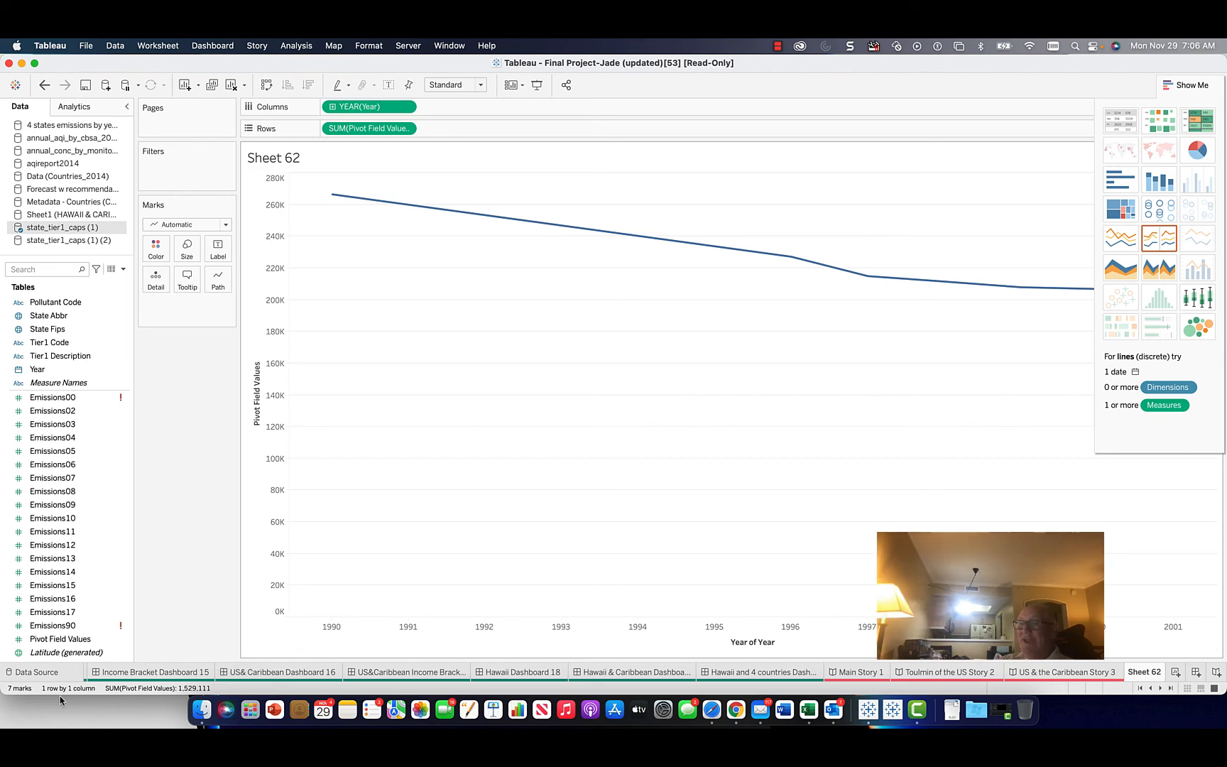
Rename the Emissions02 column in the data source as 2002.
left_click(45, 675)
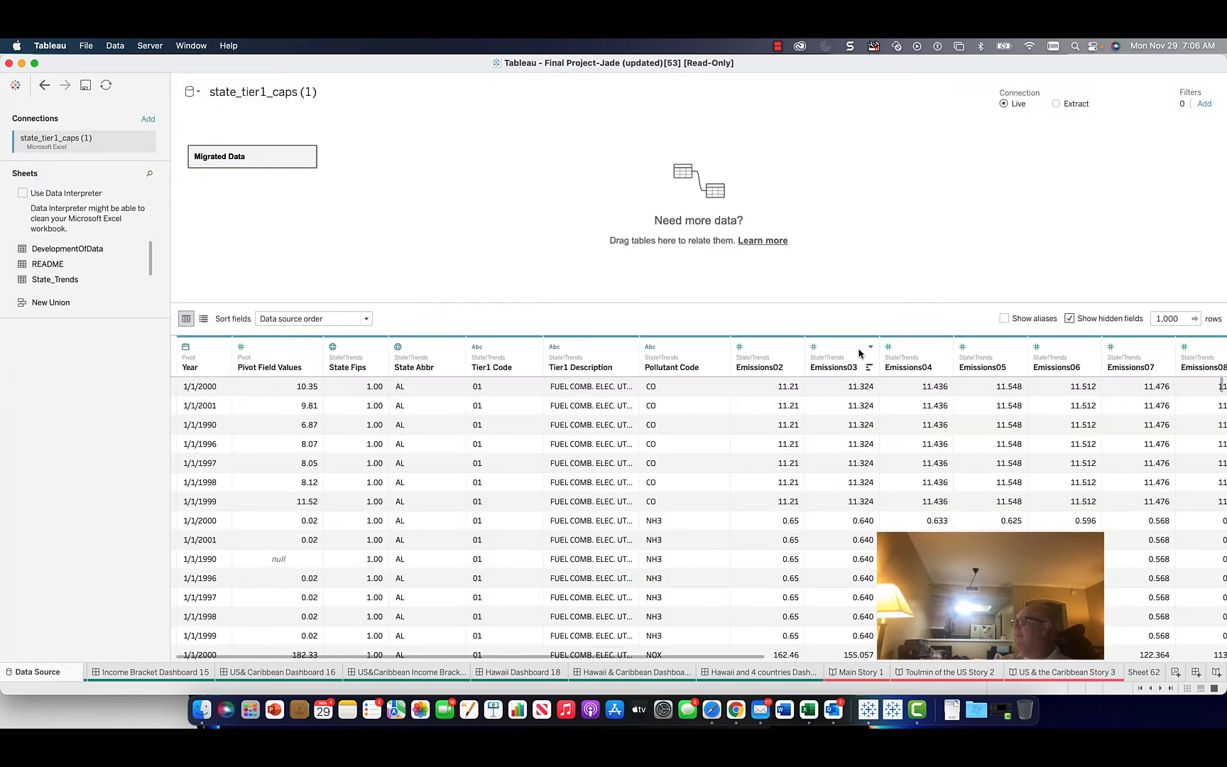
left_click(762, 370)
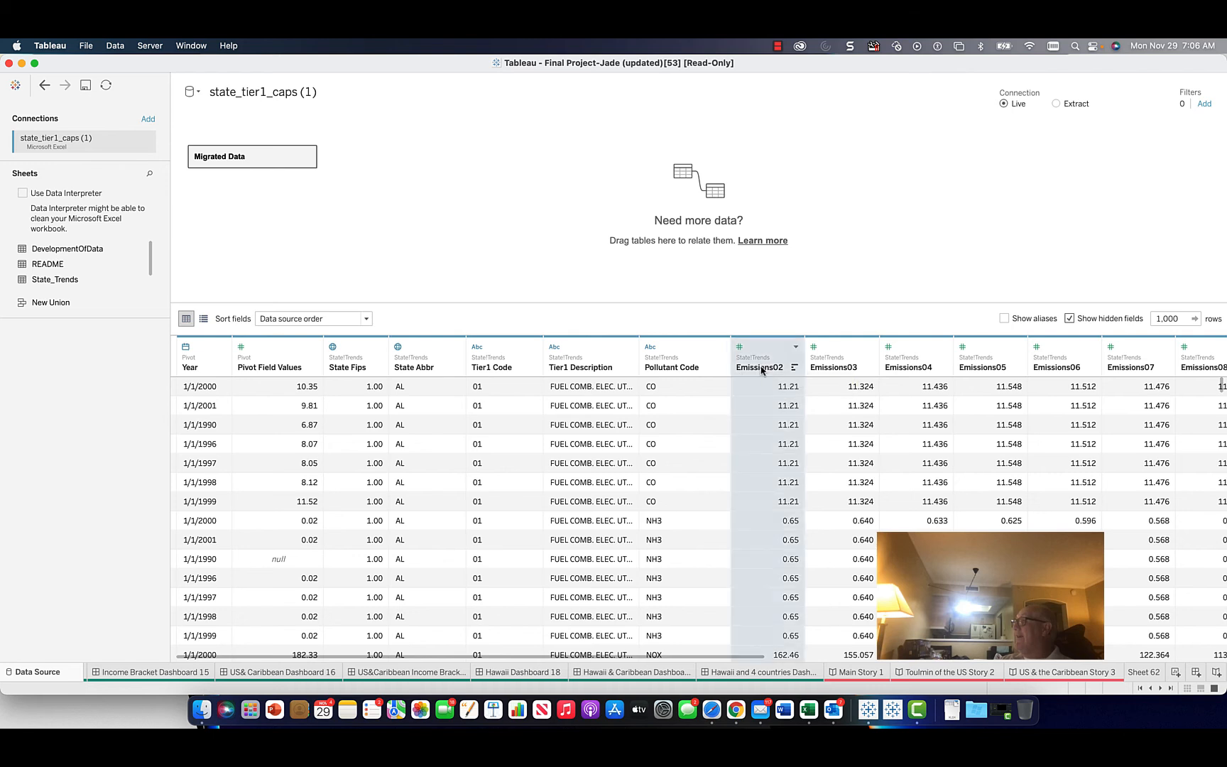
double_click(761, 368)
type("2")
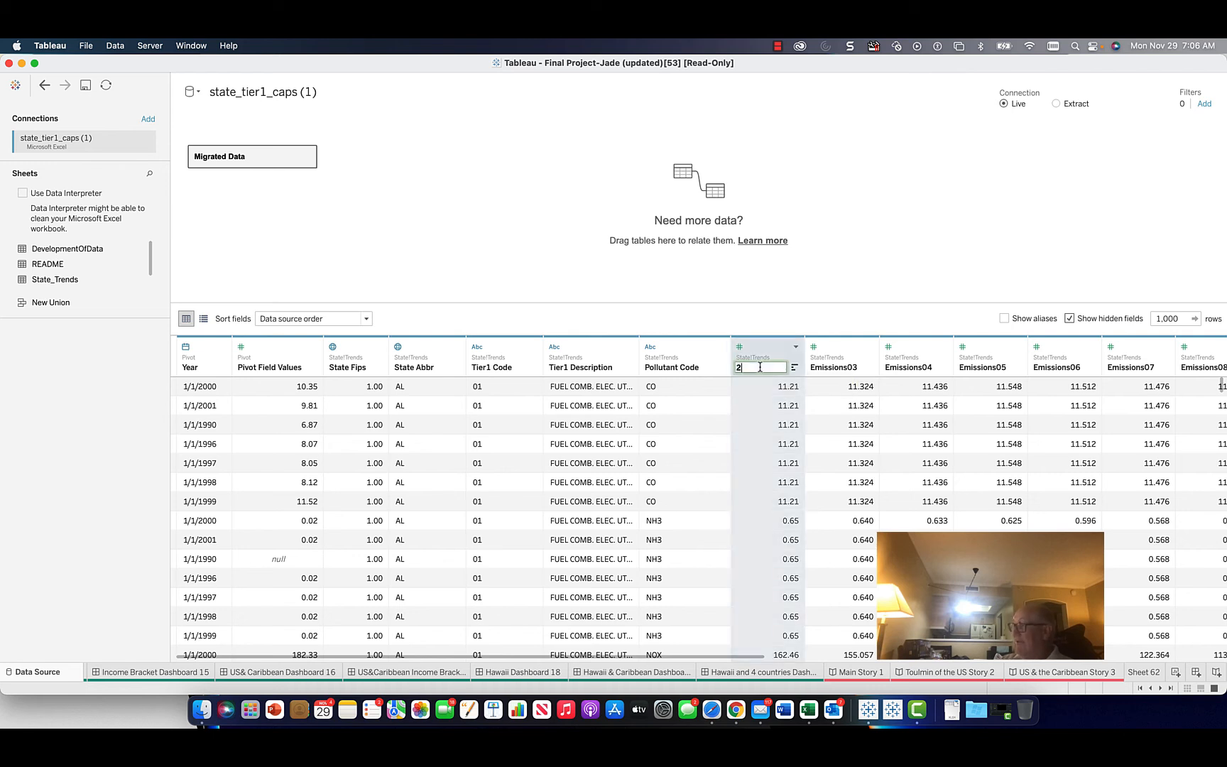
type("002")
key("Return")
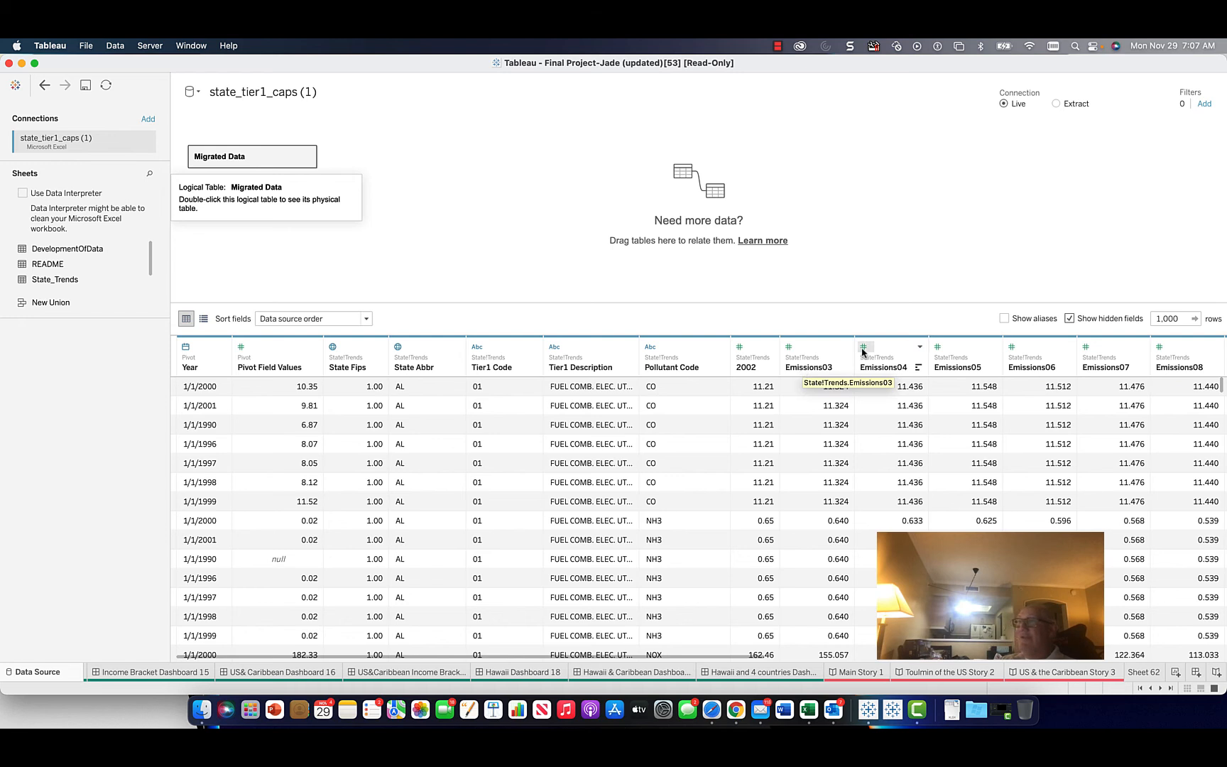
left_click(186, 348)
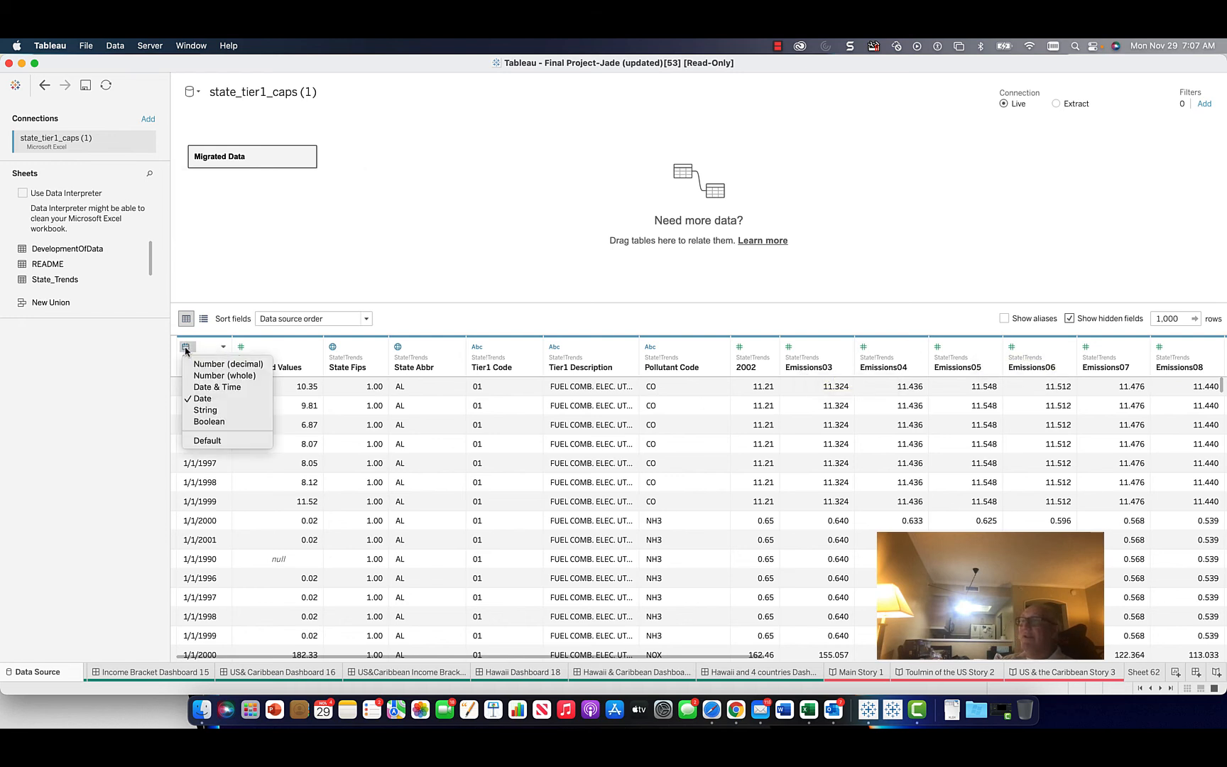
left_click(186, 348)
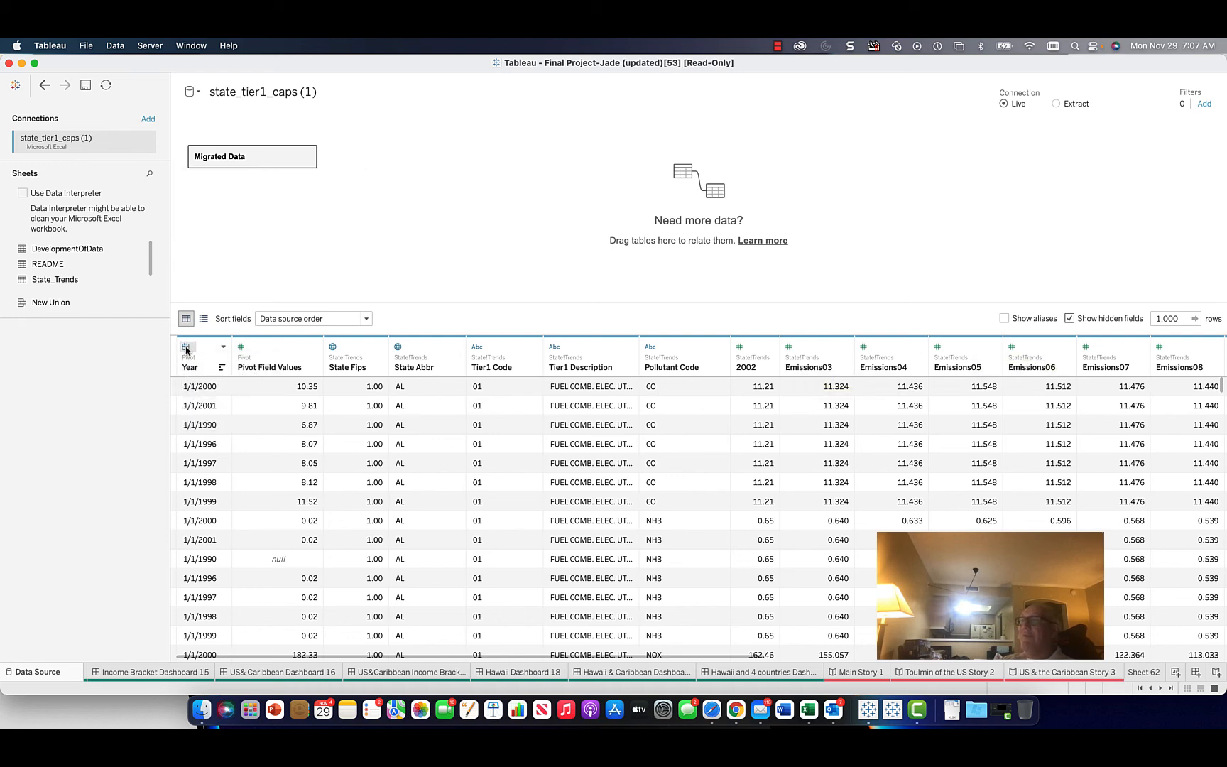
left_click(223, 347)
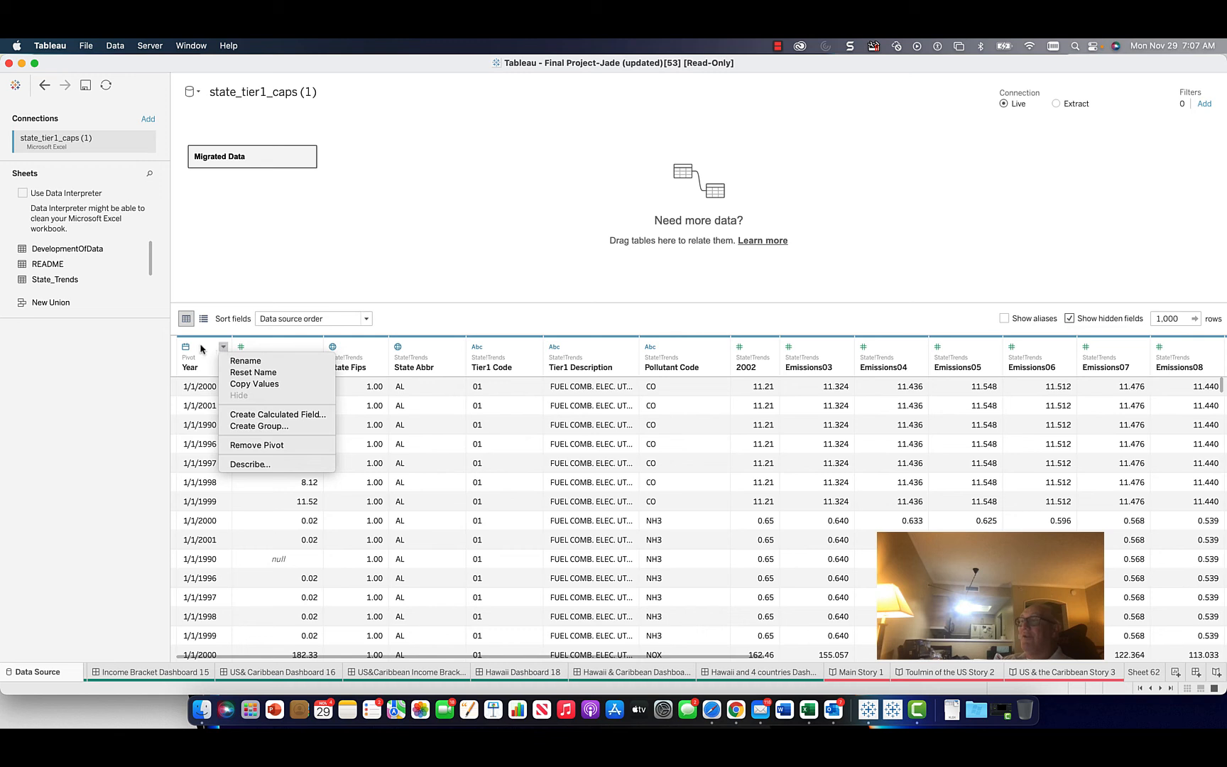
left_click(187, 348)
left_click(186, 347)
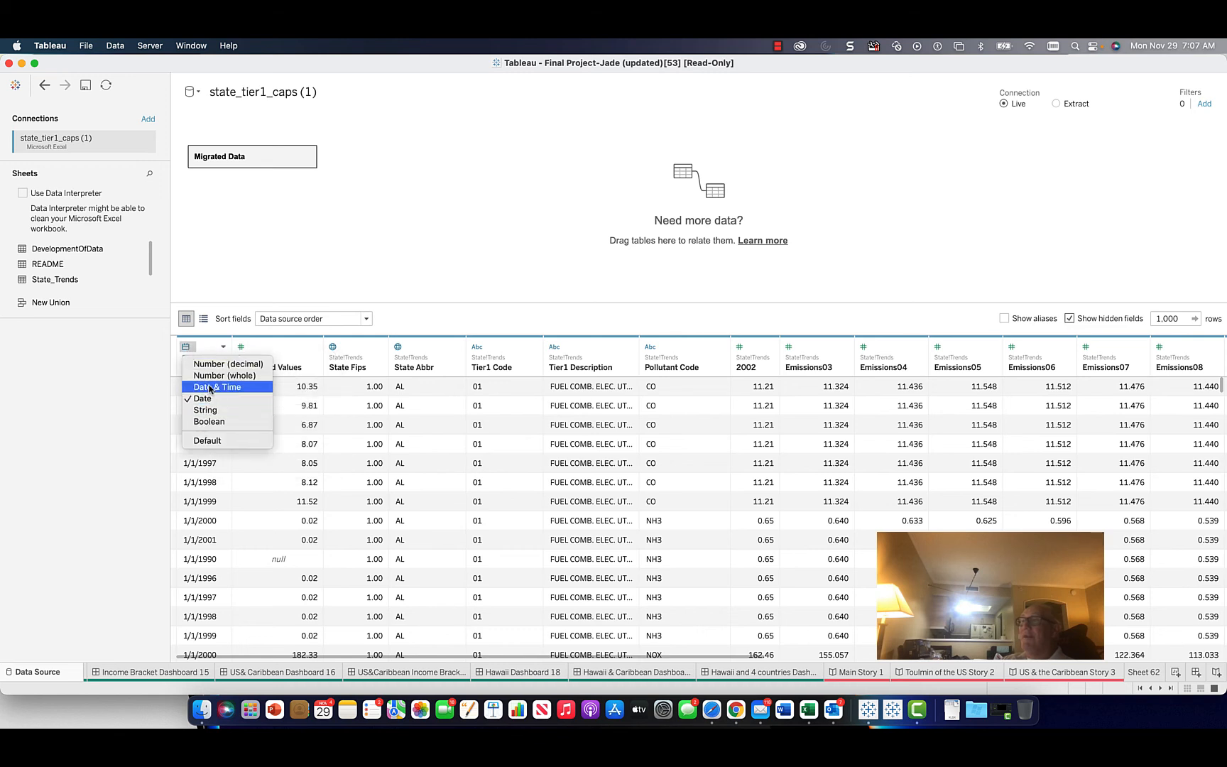
left_click(222, 349)
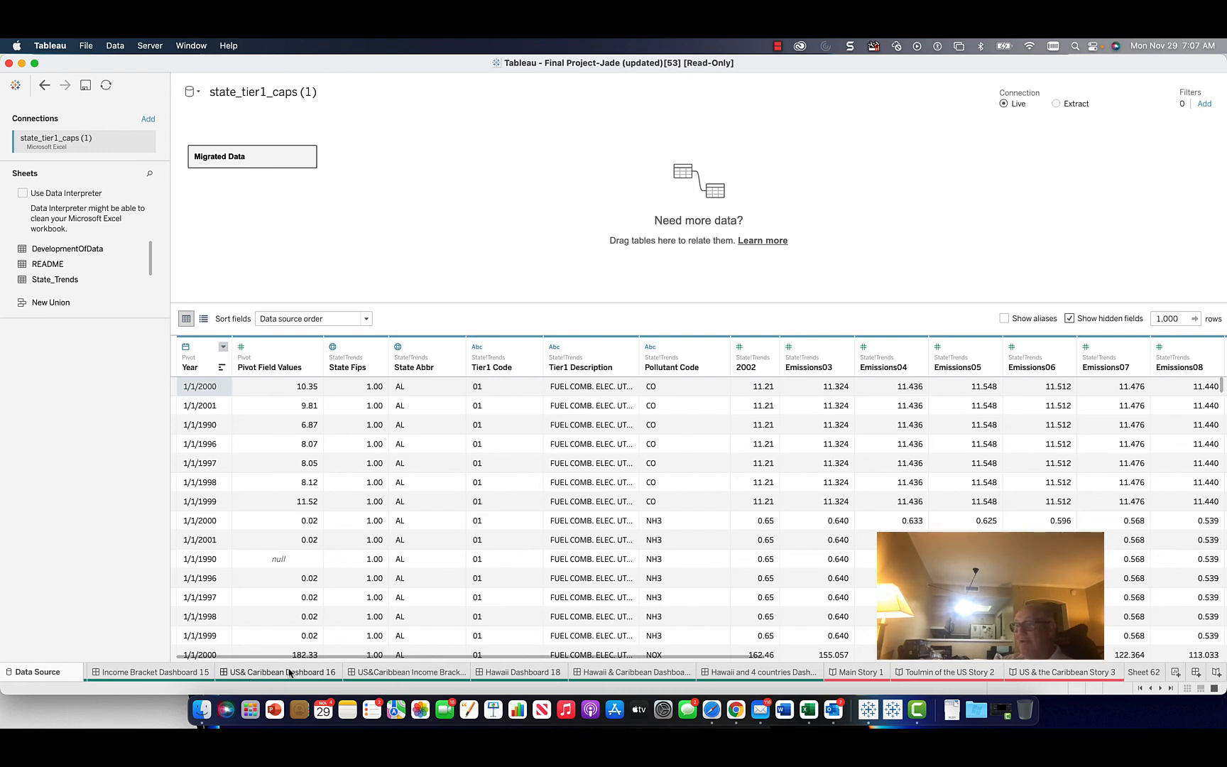
Display the workbook's sheets as a filmstrip of thumbnails and open the 4 States Total Emissions worksheet.
scroll(288, 667, "left", 10)
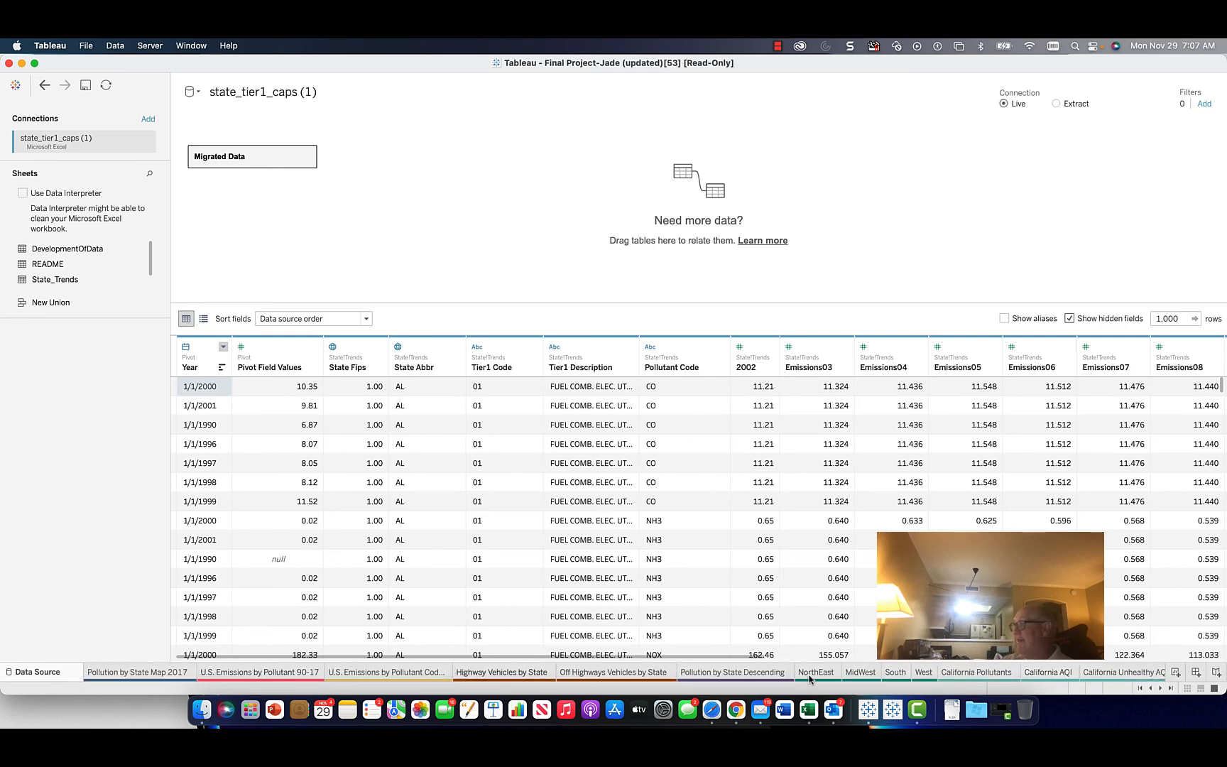
left_click(1203, 689)
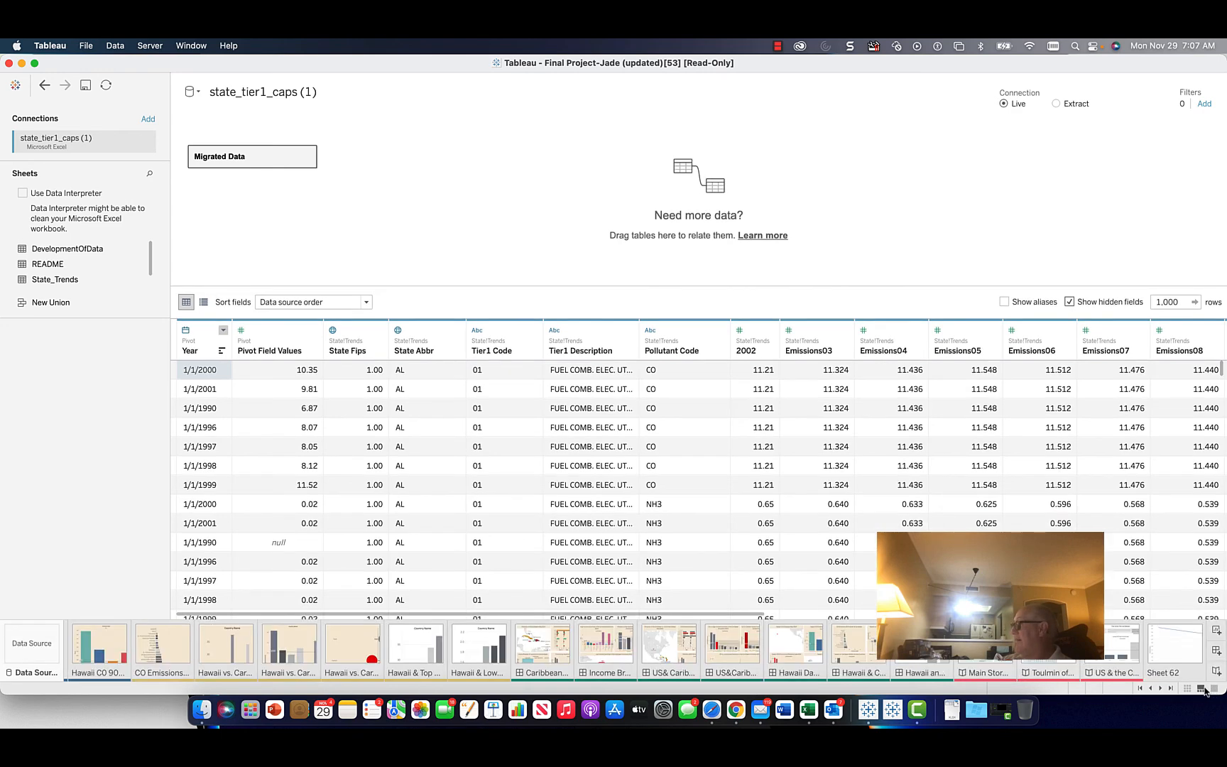
left_click(548, 646)
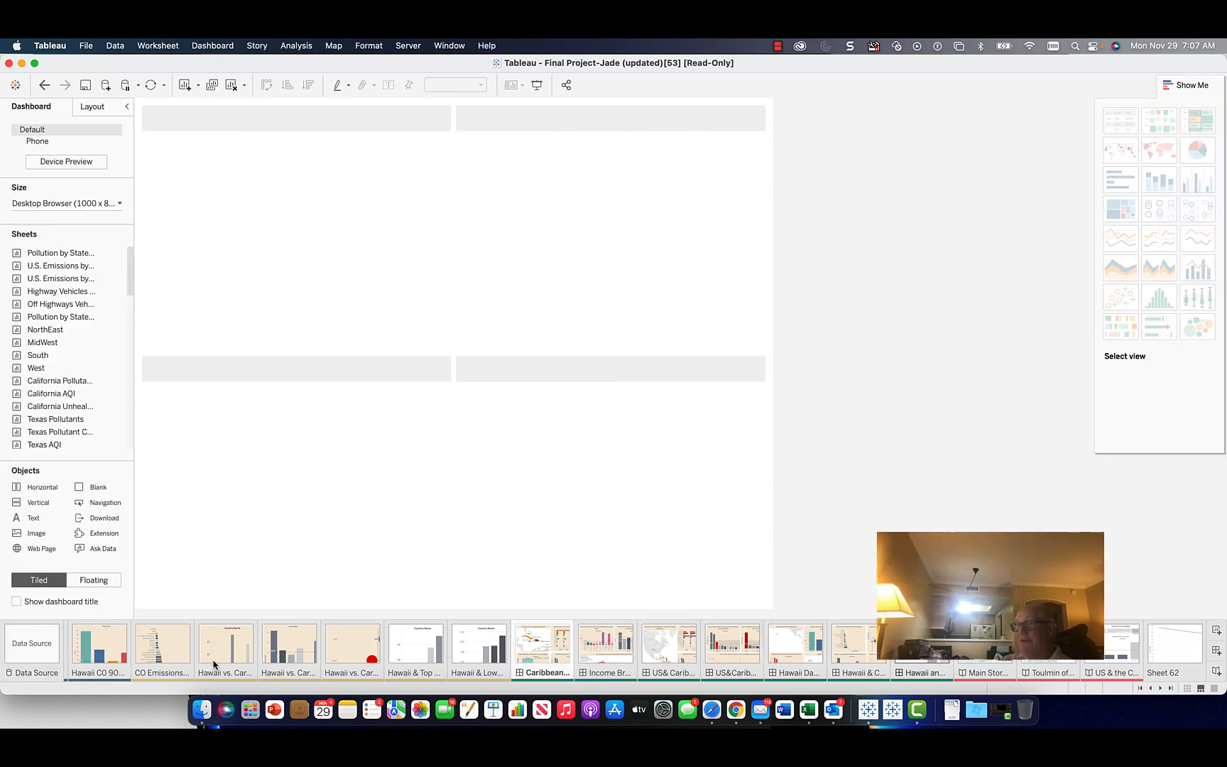
scroll(213, 646, "left", 10)
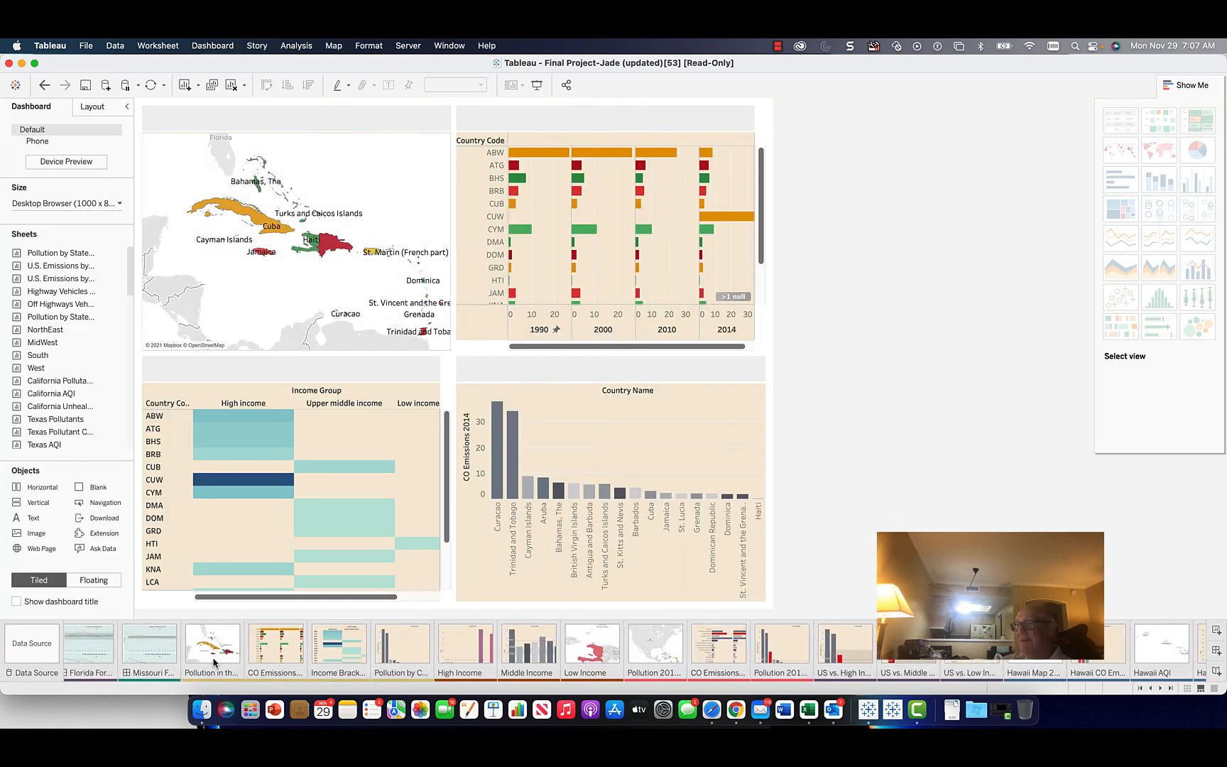
scroll(215, 646, "left", 15)
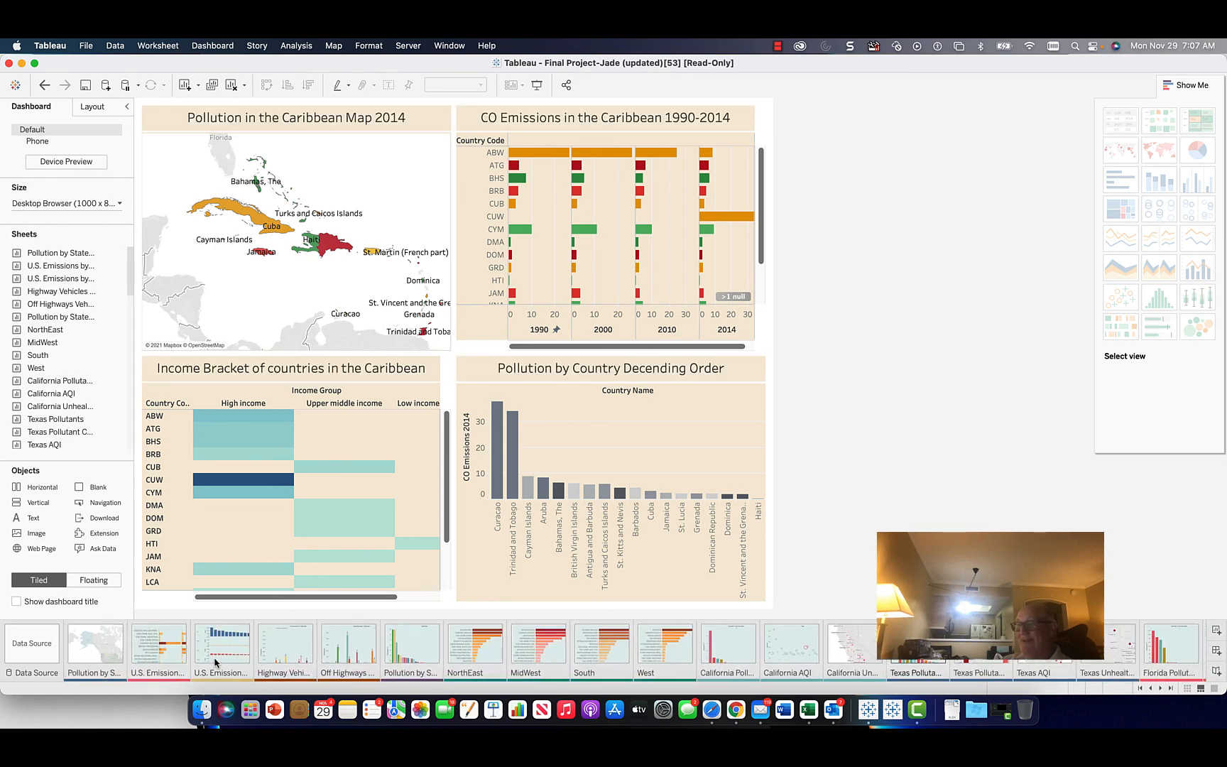
scroll(215, 662, "right", 20)
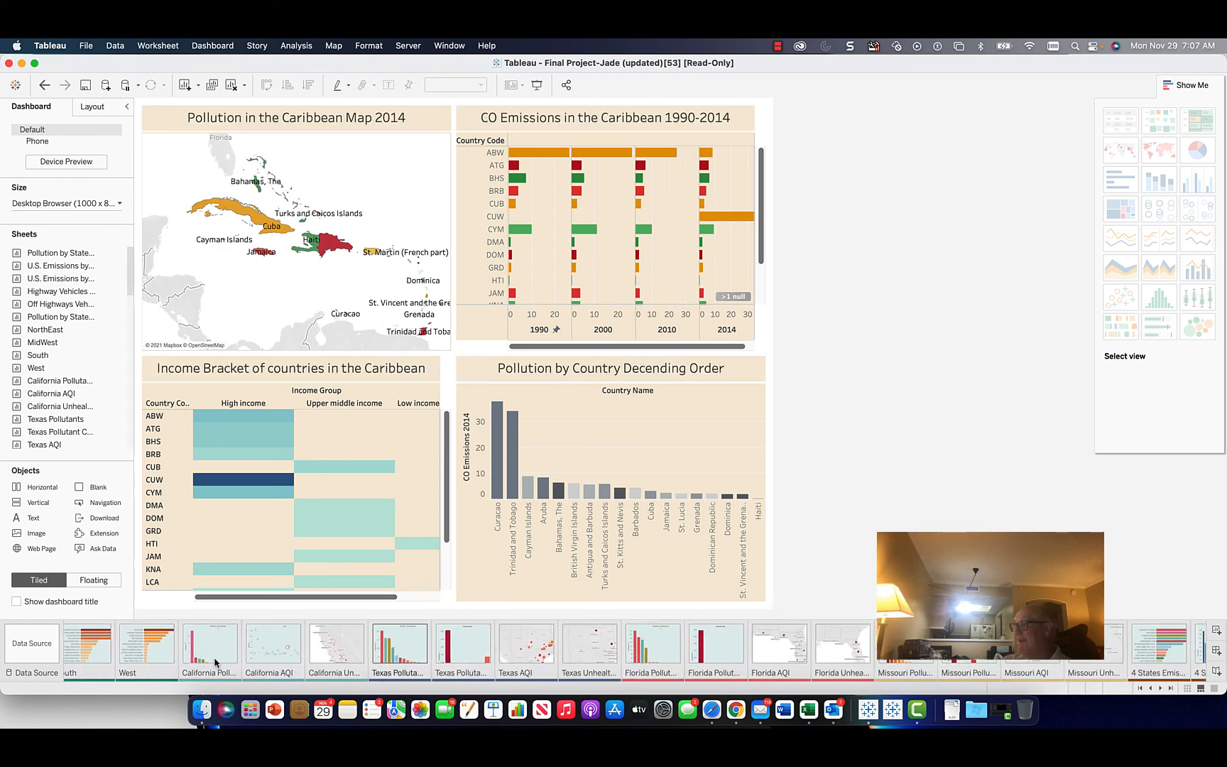
scroll(215, 662, "right", 2)
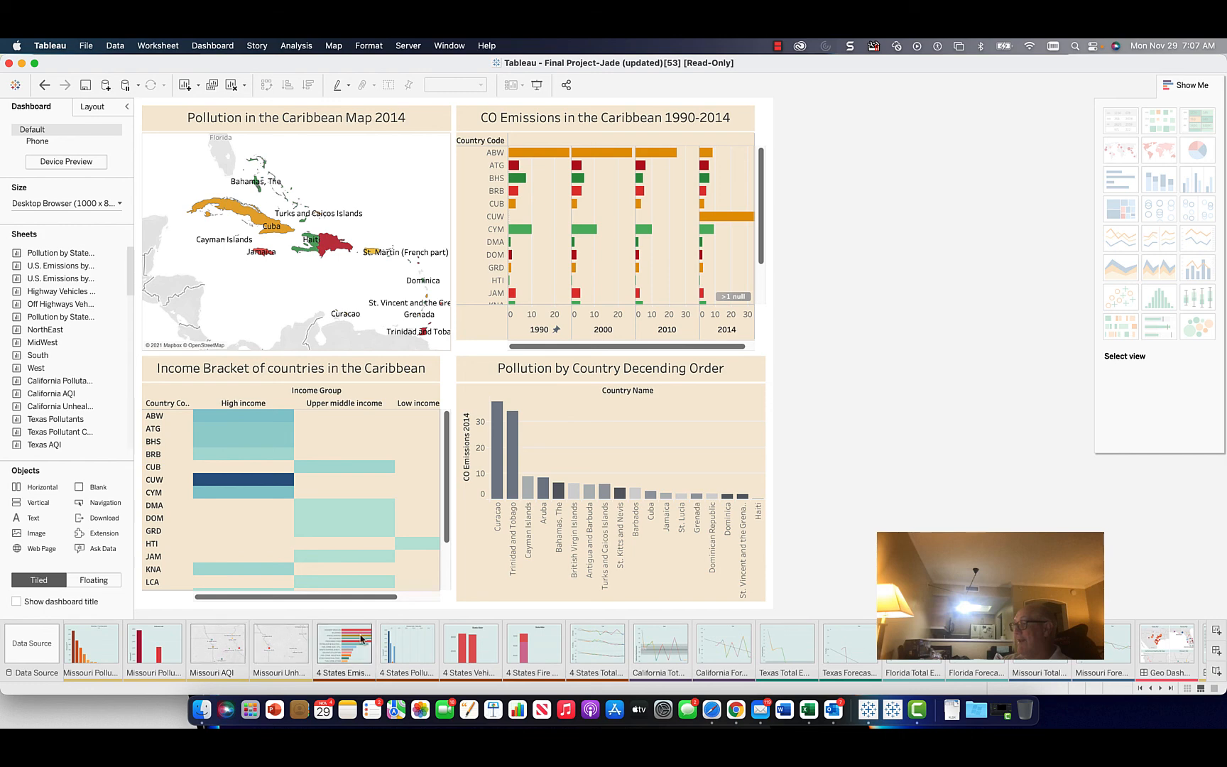
left_click(608, 651)
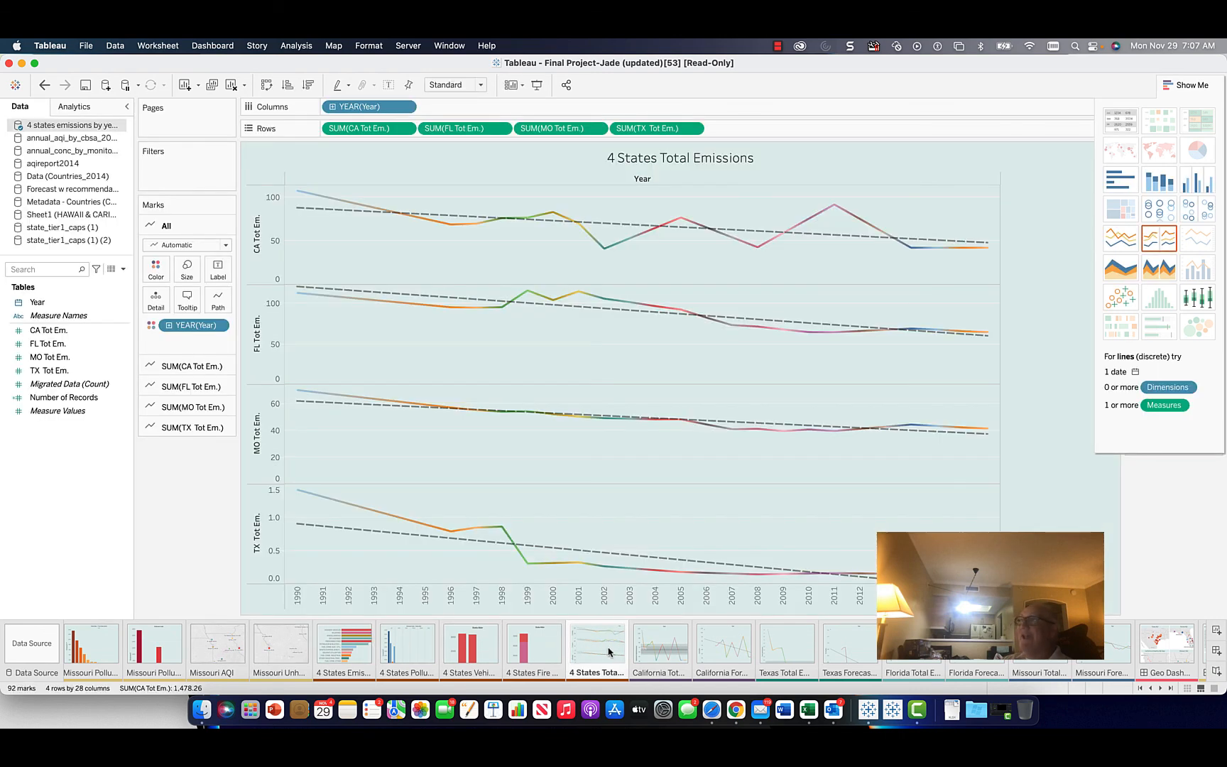